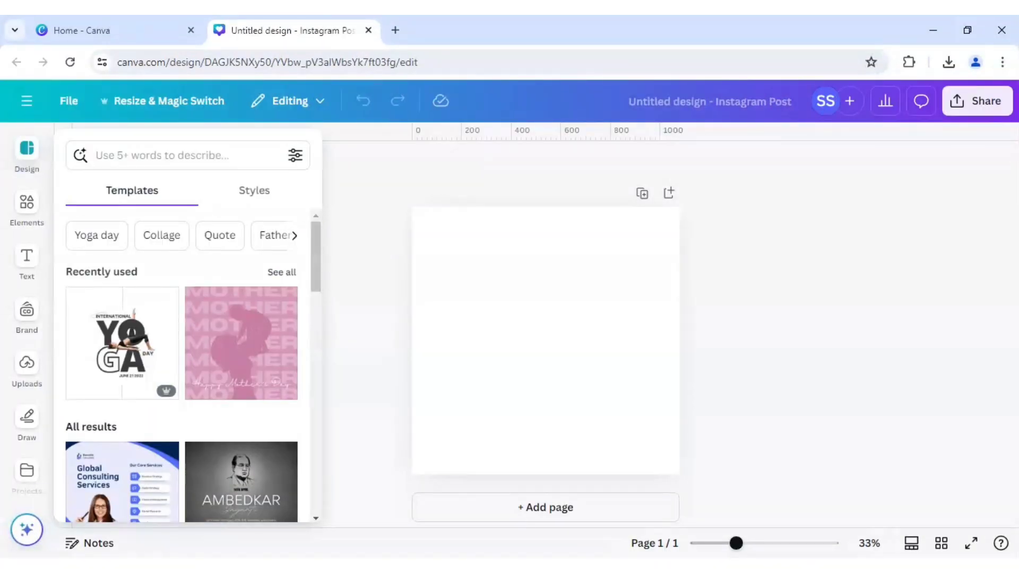
- Search Elements for 'man running' and filter the results to Photos
left_click(27, 206)
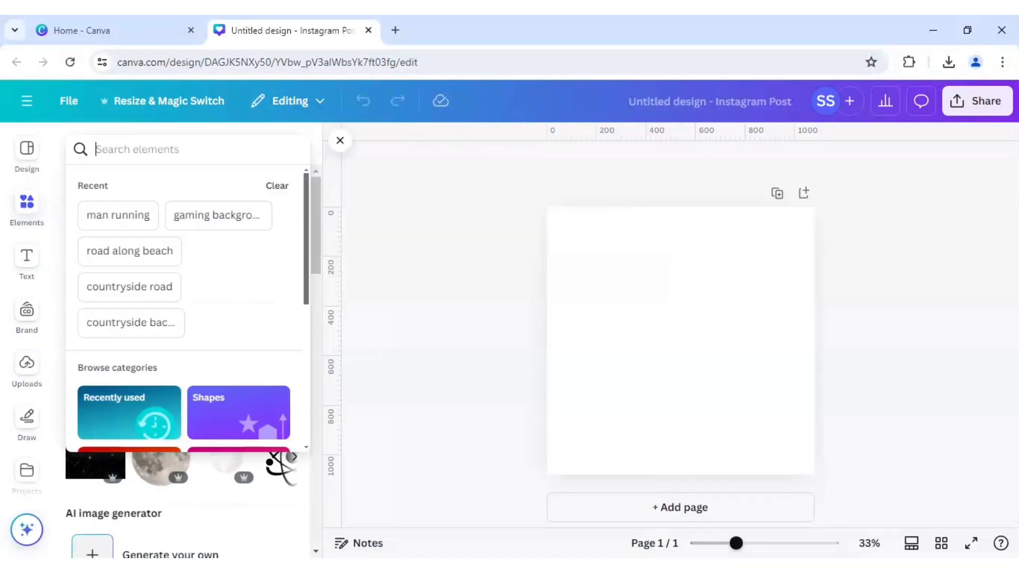
type("man runnin")
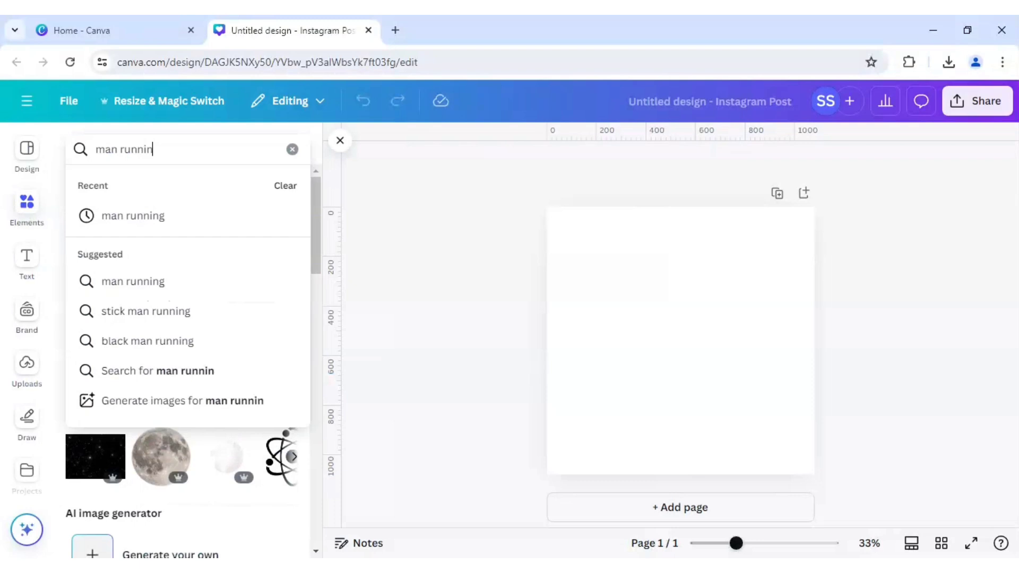
type("g")
key("Return")
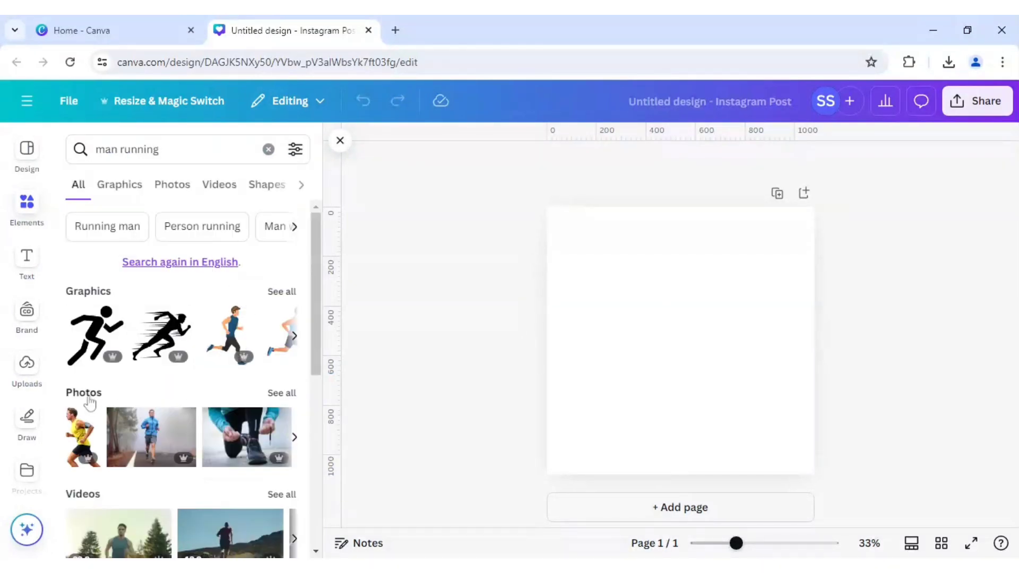
left_click(278, 394)
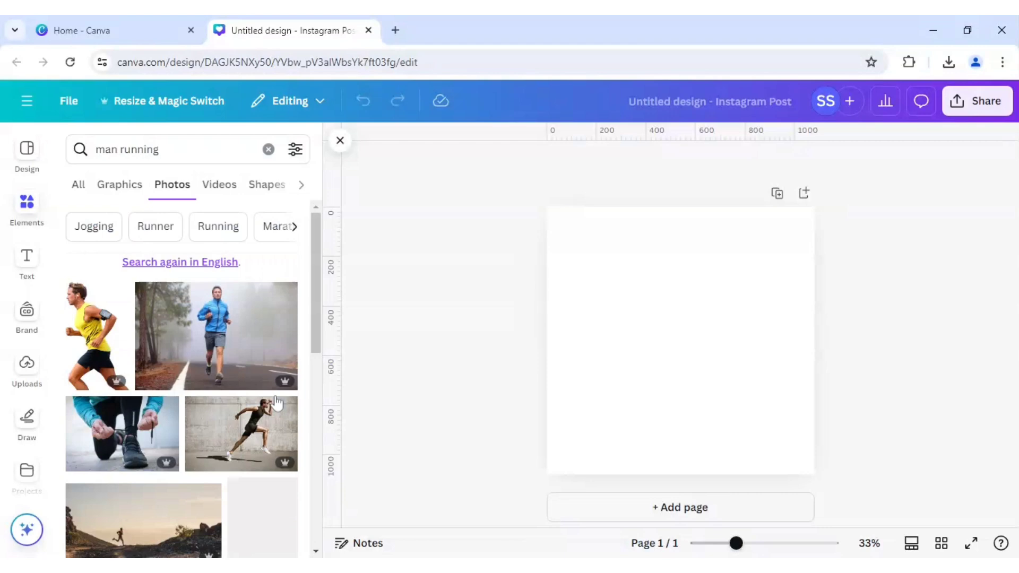
- Scroll down through the 'man running' photo results
scroll(276, 401, "down", 1)
scroll(255, 382, "down", 4)
scroll(255, 381, "down", 3)
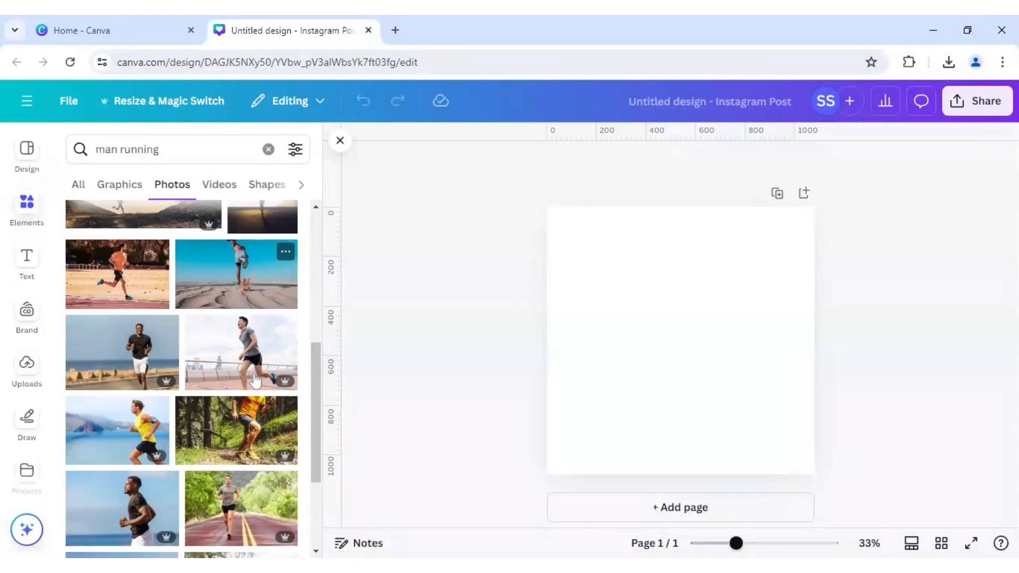
scroll(255, 380, "down", 3)
scroll(255, 380, "down", 3)
scroll(254, 380, "down", 3)
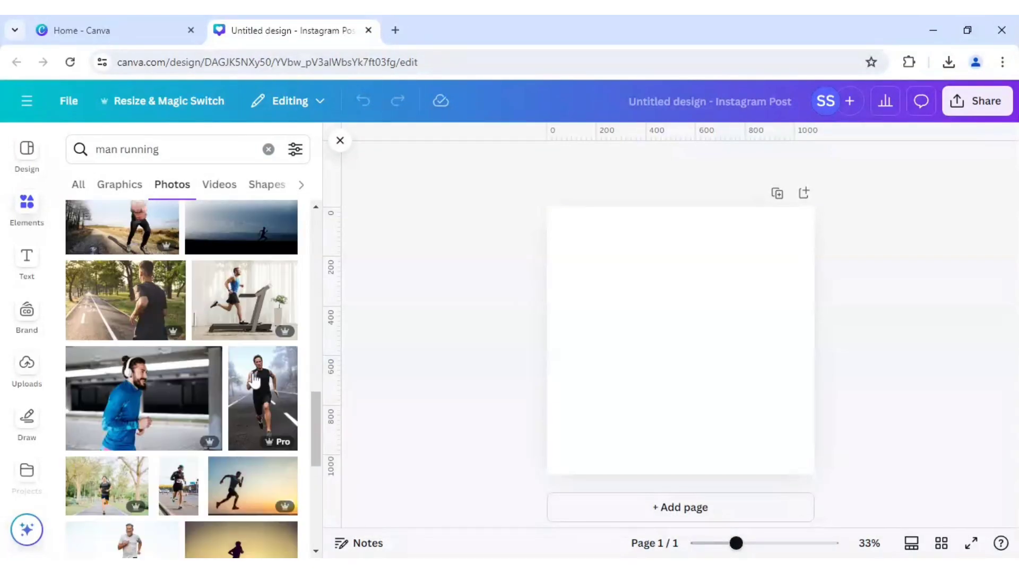
scroll(255, 381, "down", 2)
scroll(254, 380, "down", 2)
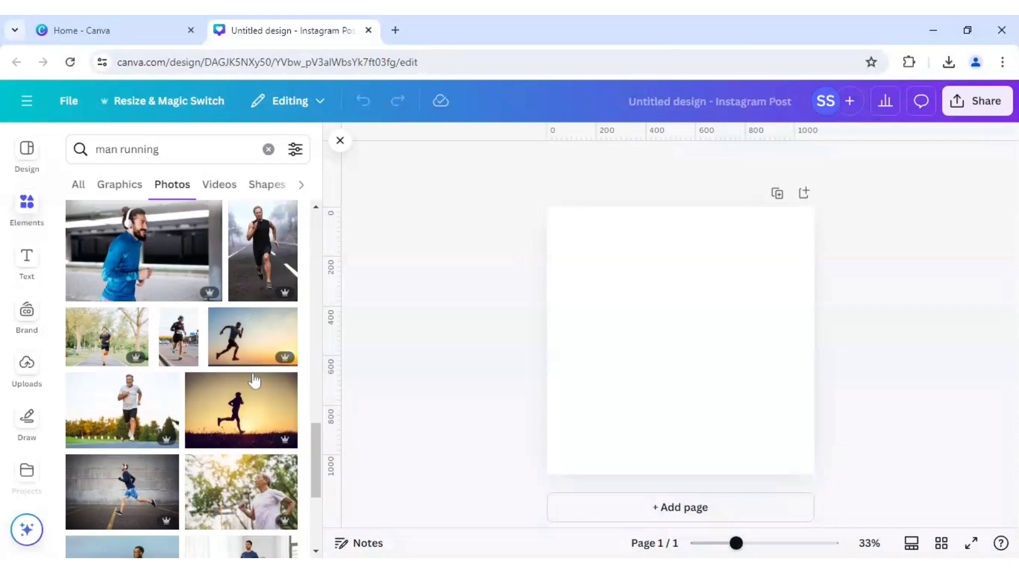
scroll(254, 379, "down", 3)
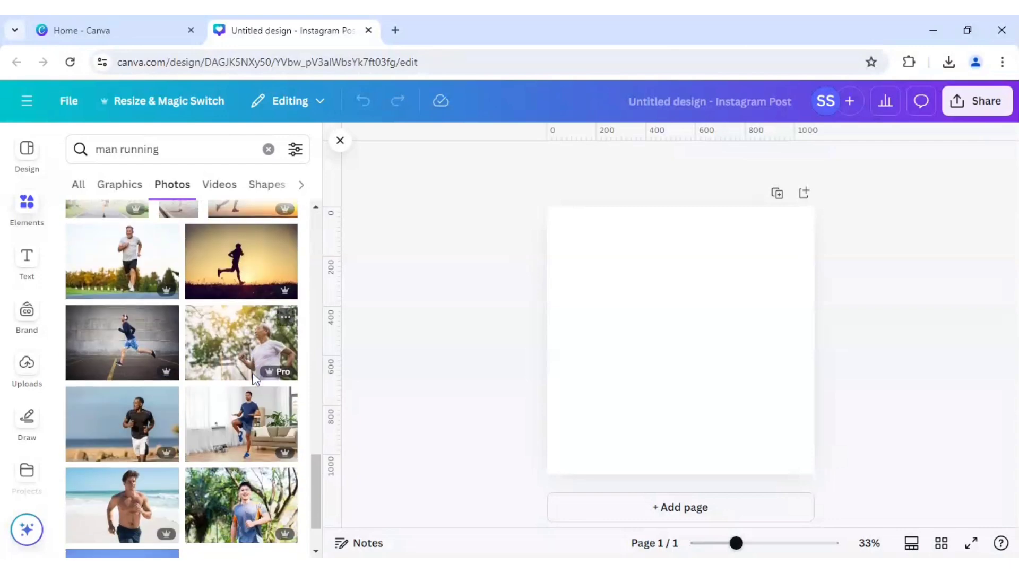
scroll(255, 380, "down", 2)
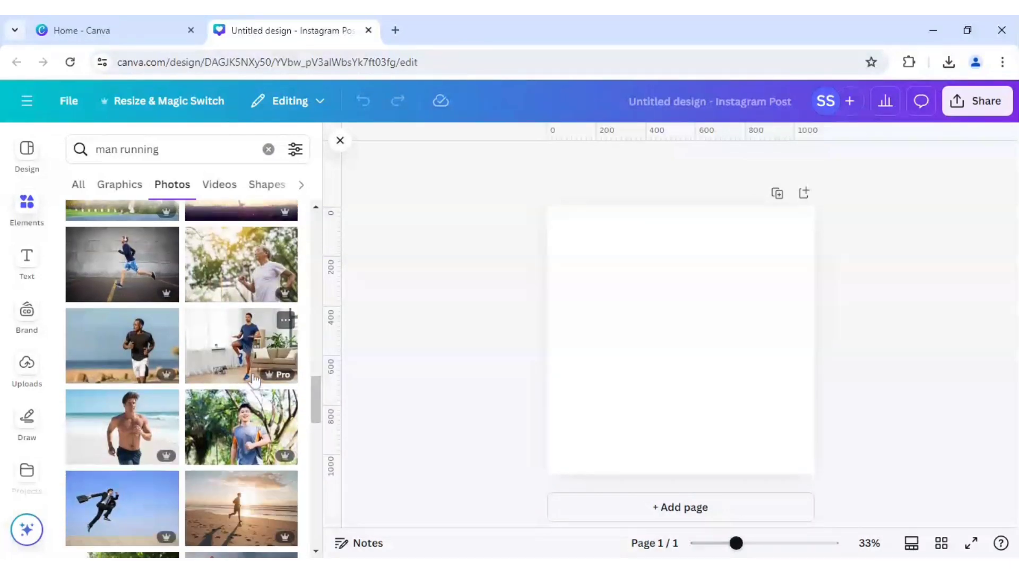
scroll(255, 380, "down", 2)
scroll(155, 393, "down", 3)
scroll(154, 392, "down", 3)
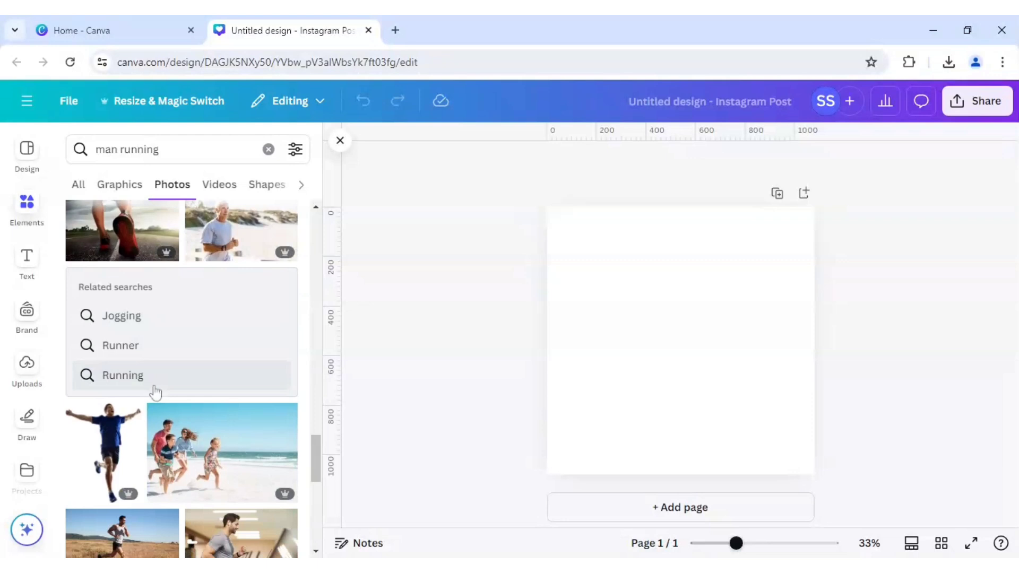
scroll(155, 393, "down", 3)
scroll(155, 393, "down", 2)
scroll(155, 393, "down", 3)
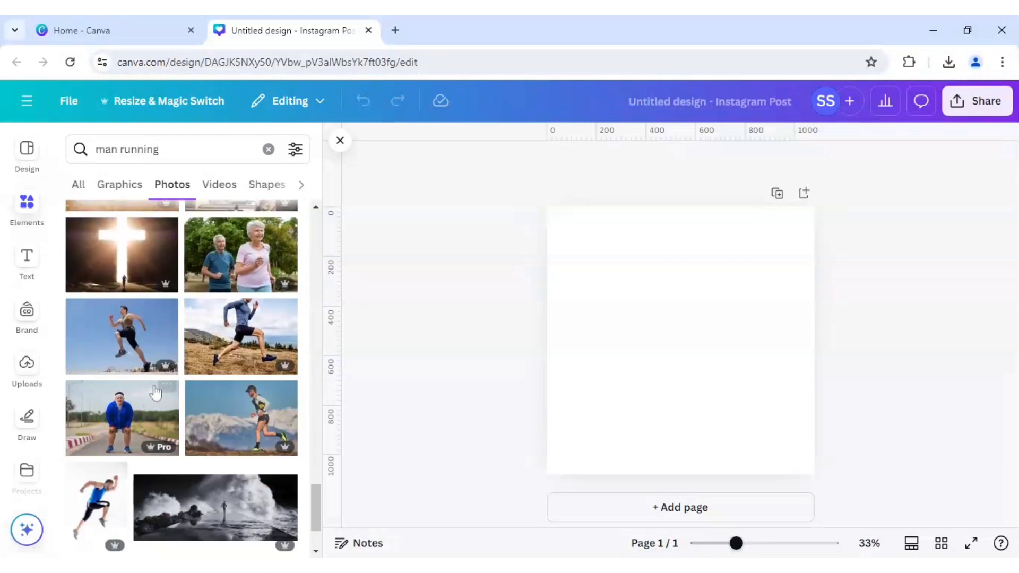
- Add the sprinter photo to the post and make the page background black
left_click(100, 499)
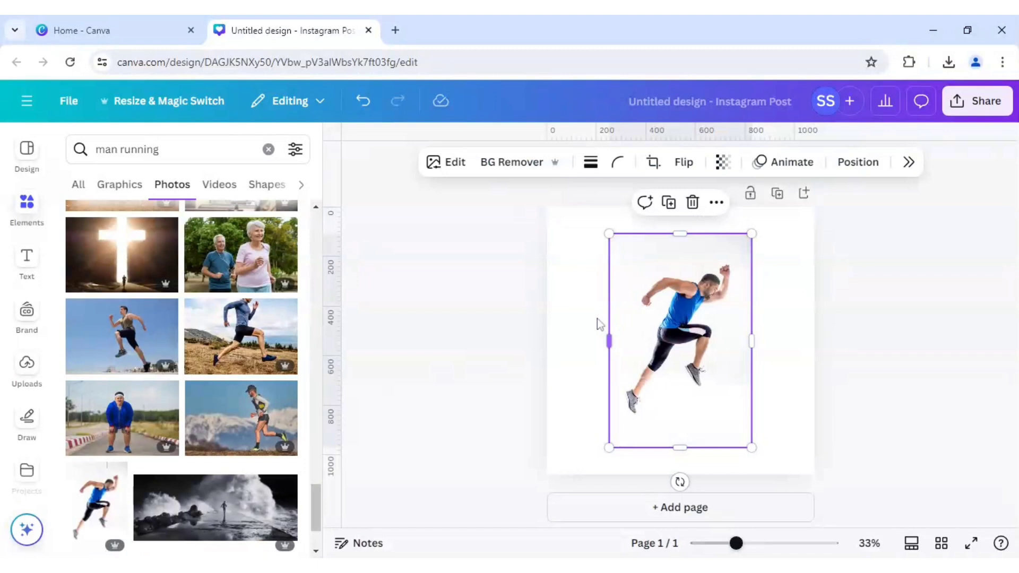
left_click(580, 315)
left_click(588, 167)
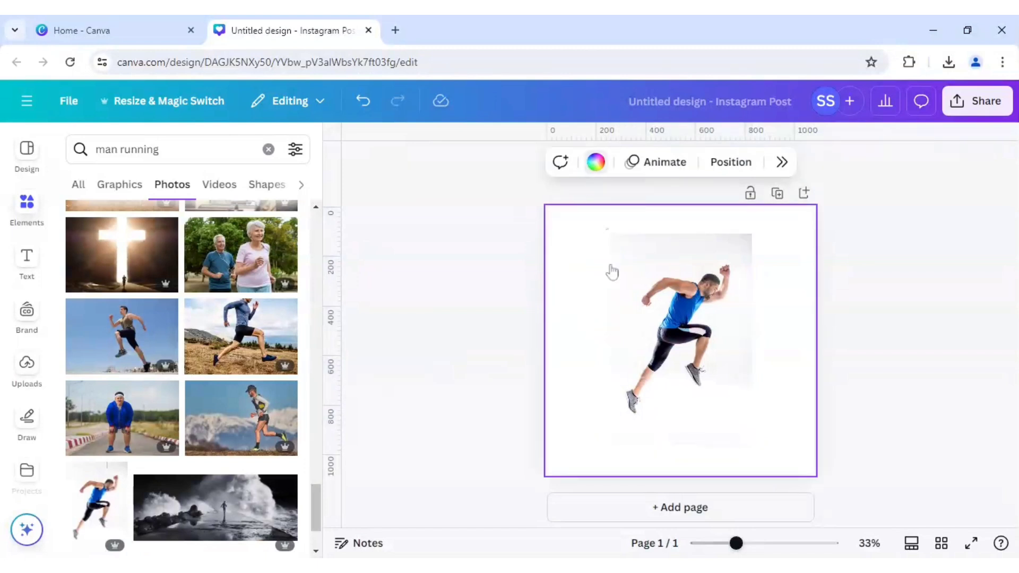
left_click(805, 504)
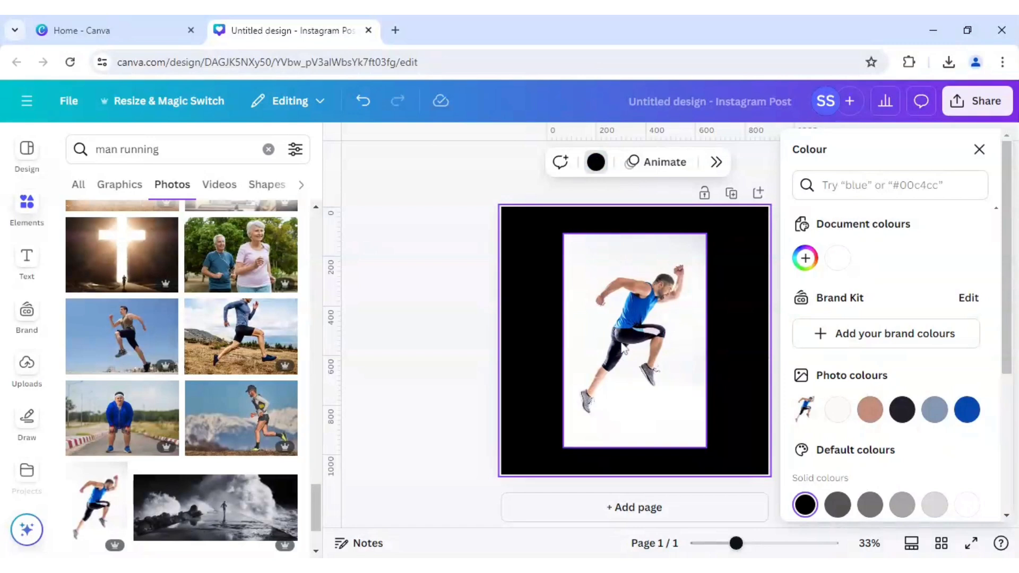
- Flip the sprinter photo horizontally and remove its white background with BG Remover
left_click(620, 341)
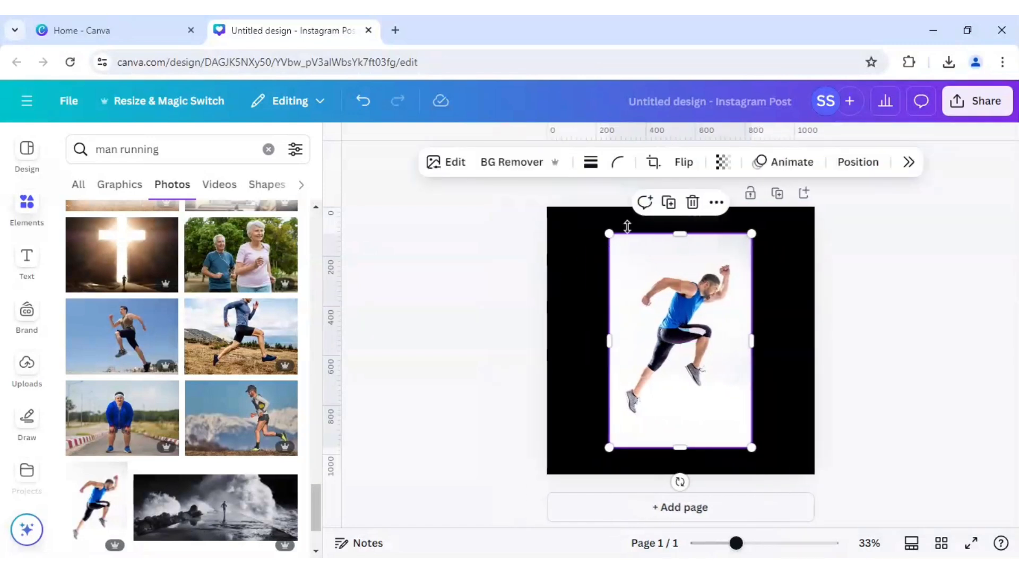
left_click(683, 163)
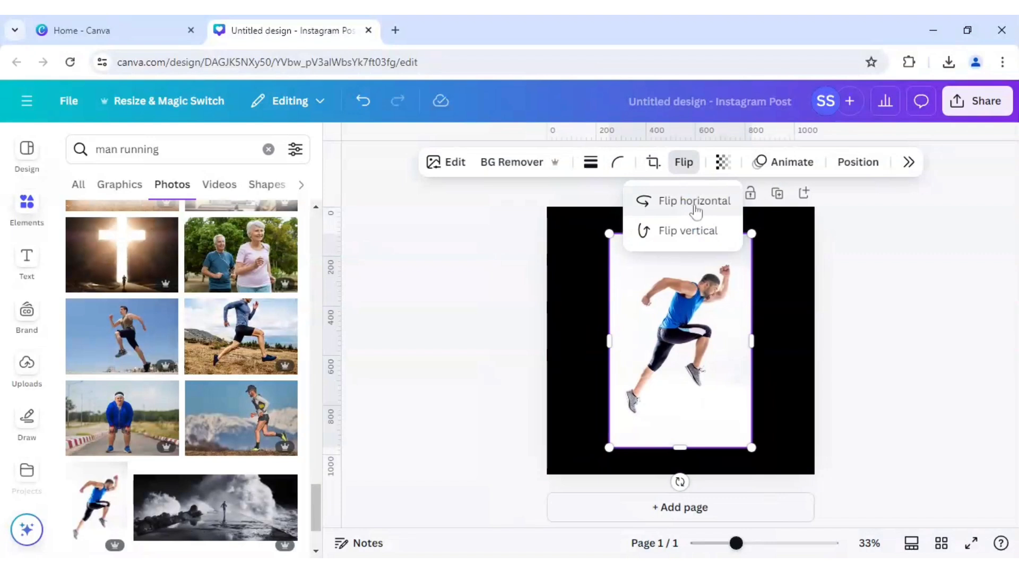
left_click(693, 202)
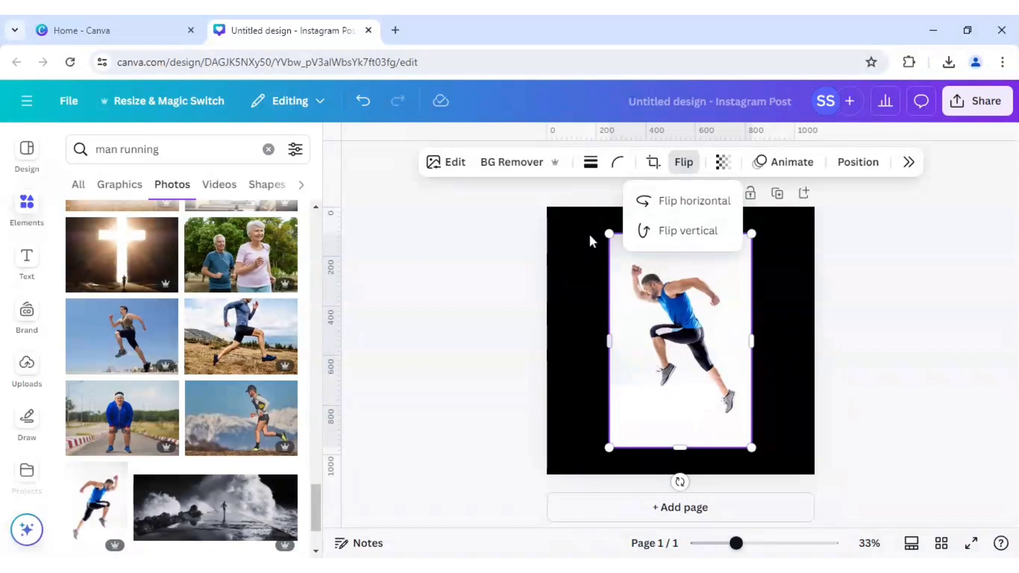
left_click(503, 162)
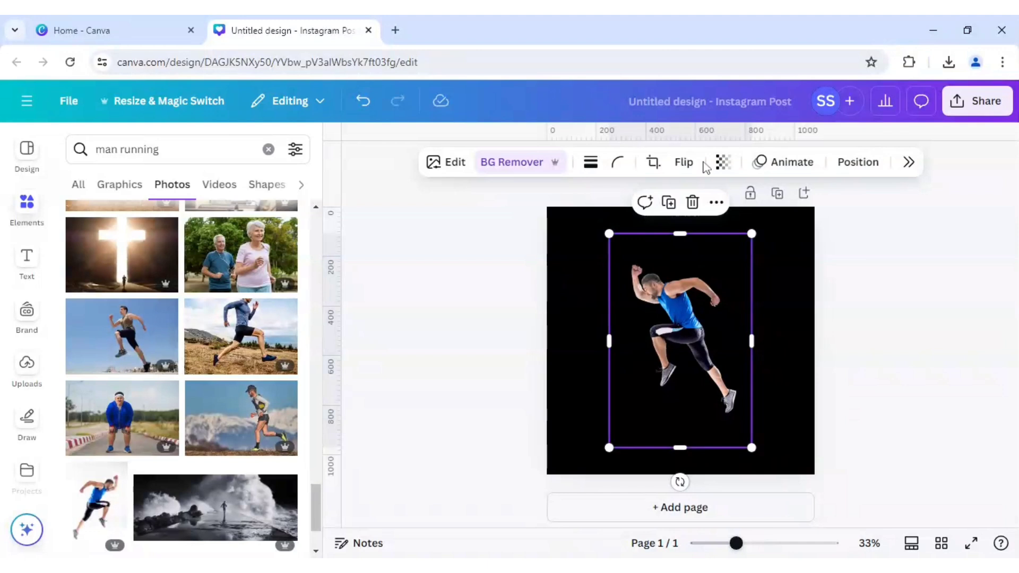
- Apply a custom Duotone to the sprinter with Highlights and Shadows both #FFFFFF
left_click(452, 162)
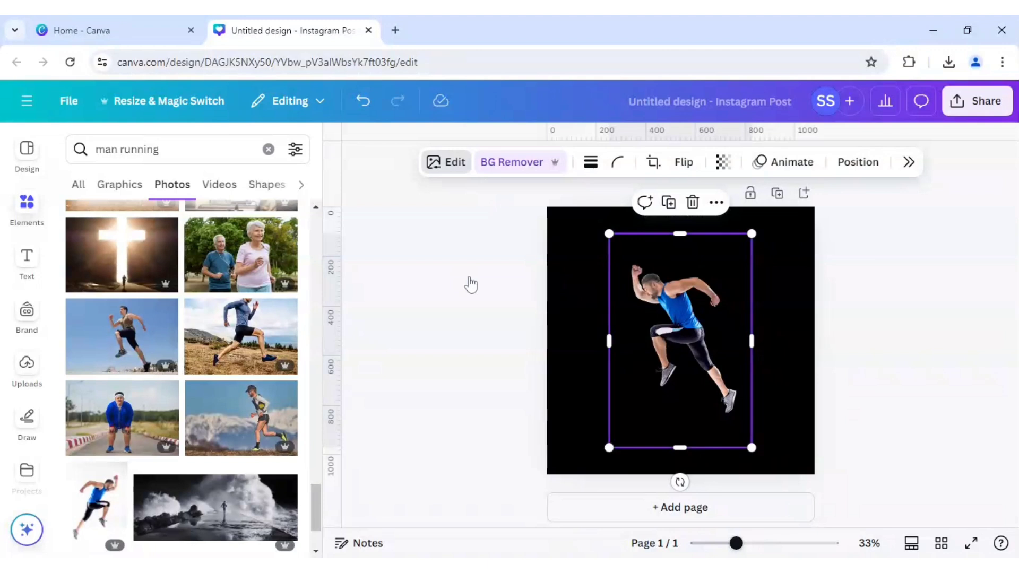
scroll(821, 365, "down", 3)
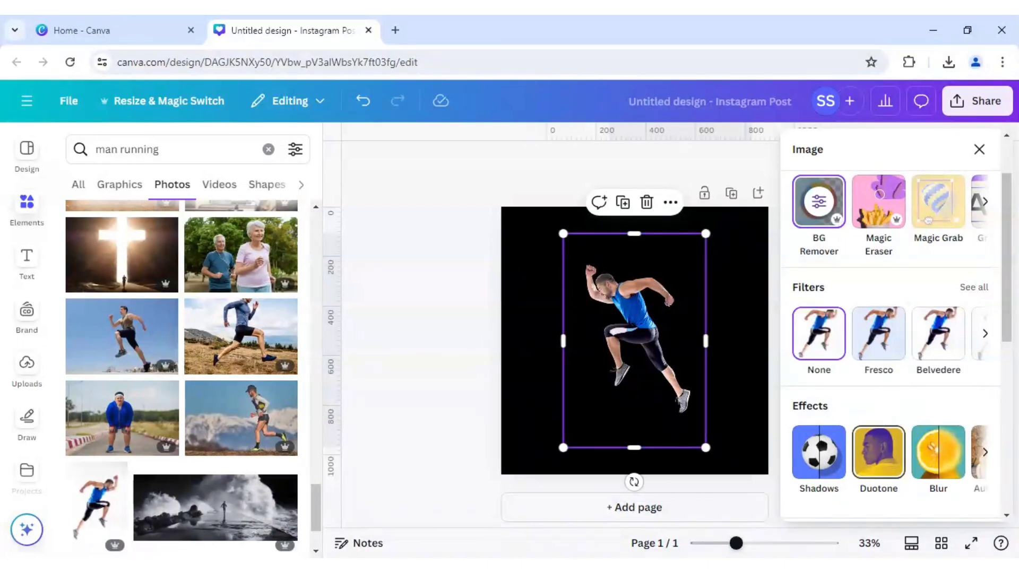
left_click(894, 440)
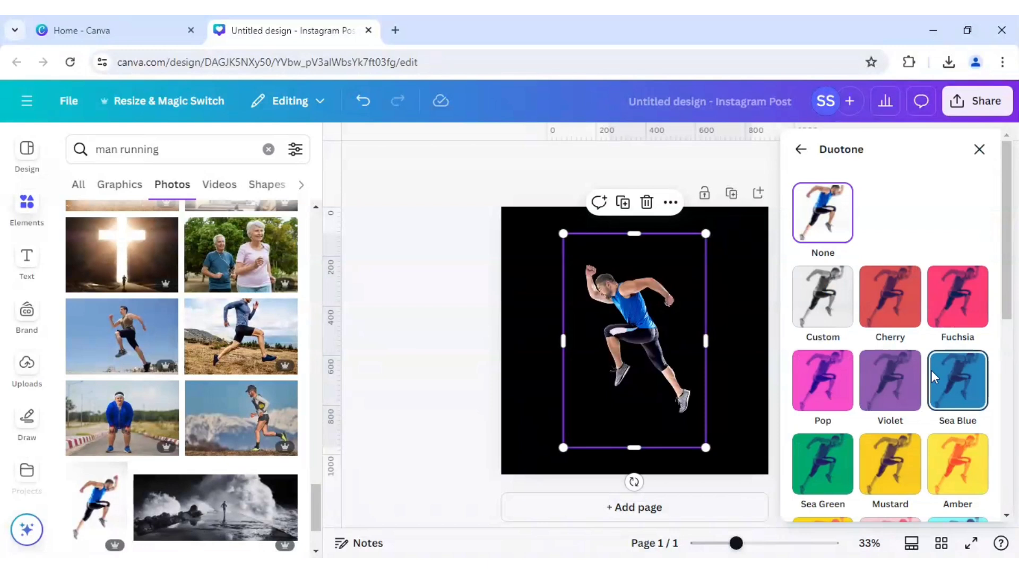
left_click(830, 307)
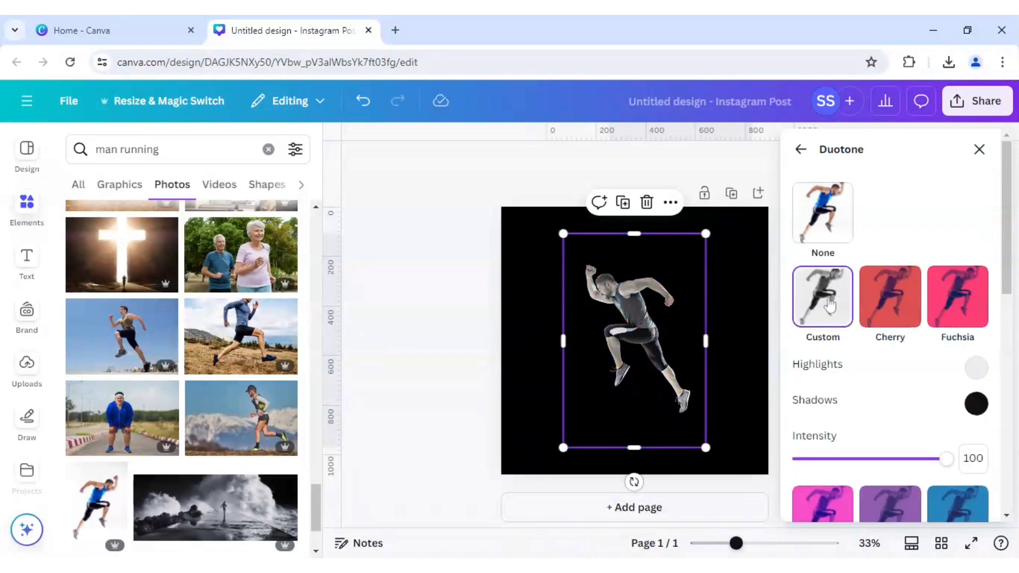
left_click(975, 368)
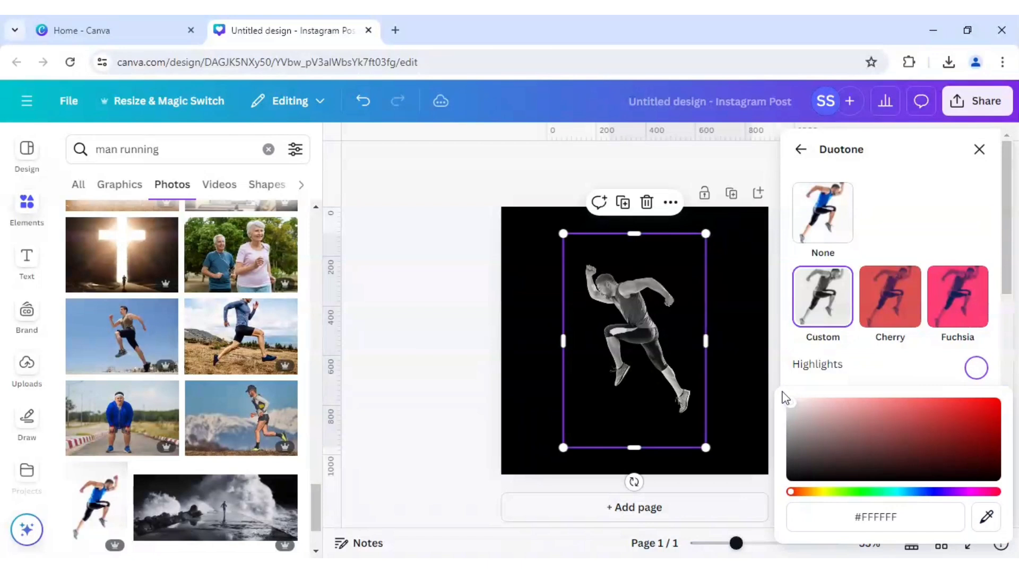
left_click(858, 383)
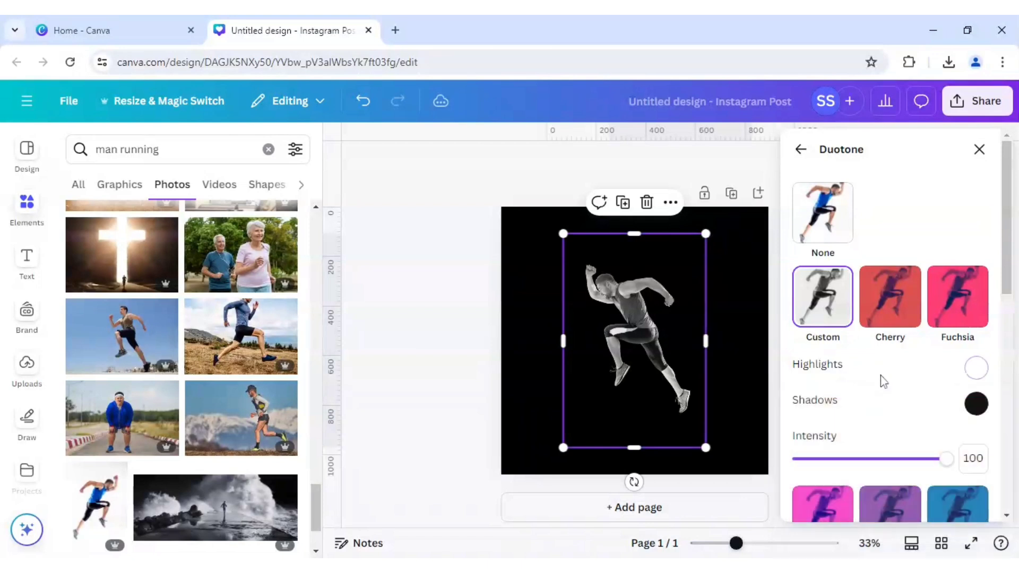
left_click(976, 405)
left_click(789, 258)
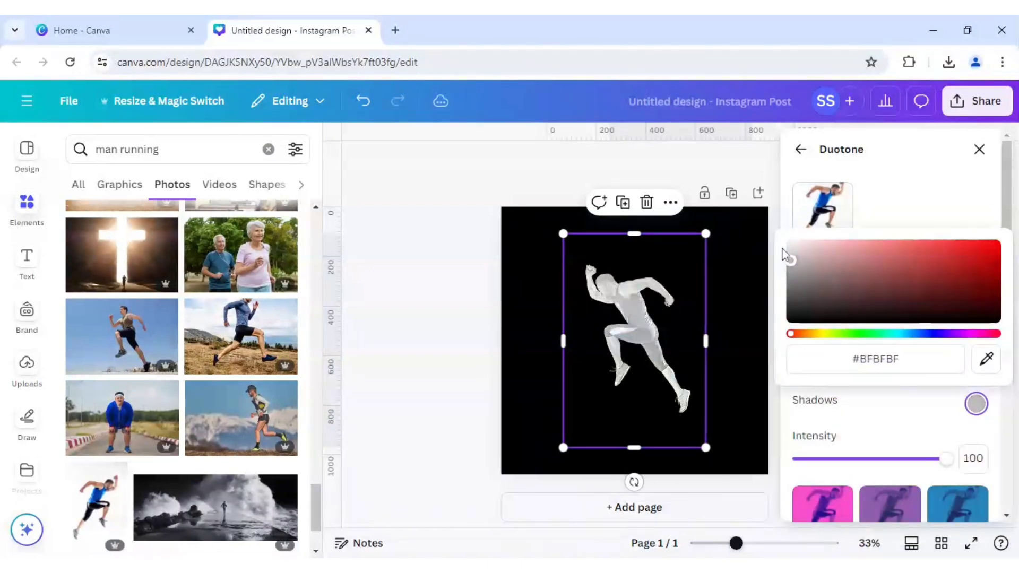
left_click_drag(782, 249, 778, 234)
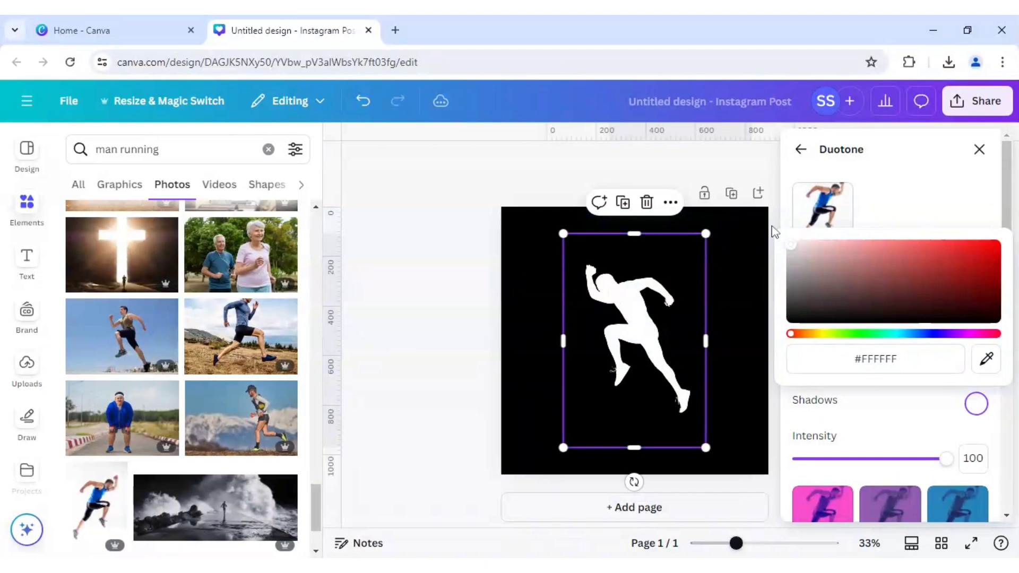
left_click(867, 405)
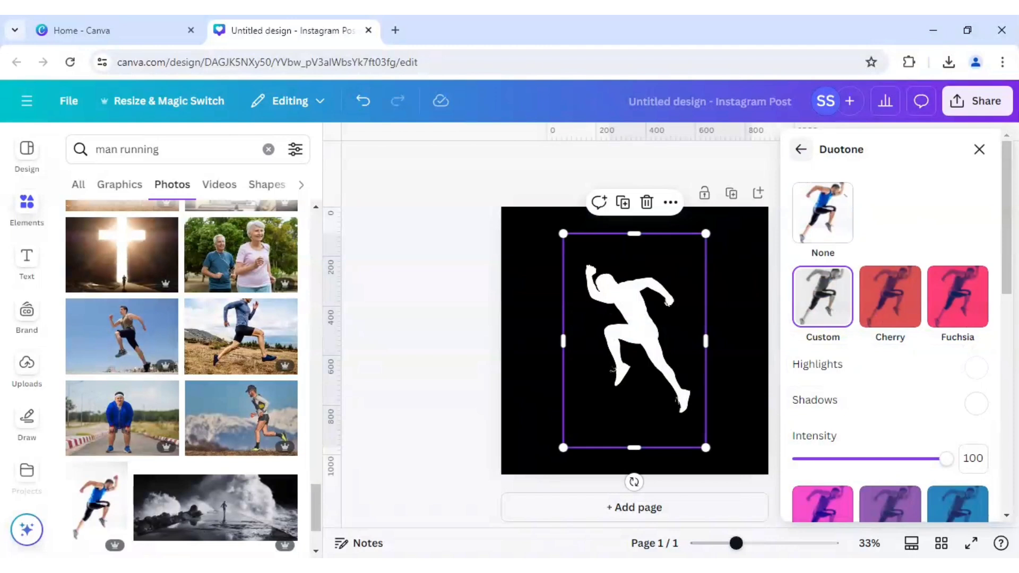
left_click(800, 149)
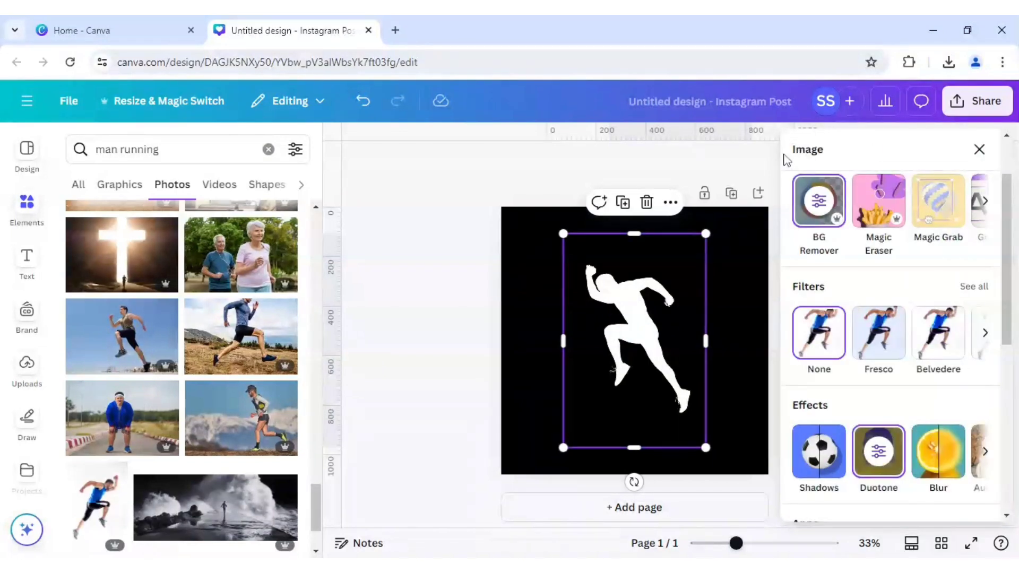
- Download the silhouette design as a PNG with a transparent background
left_click(979, 149)
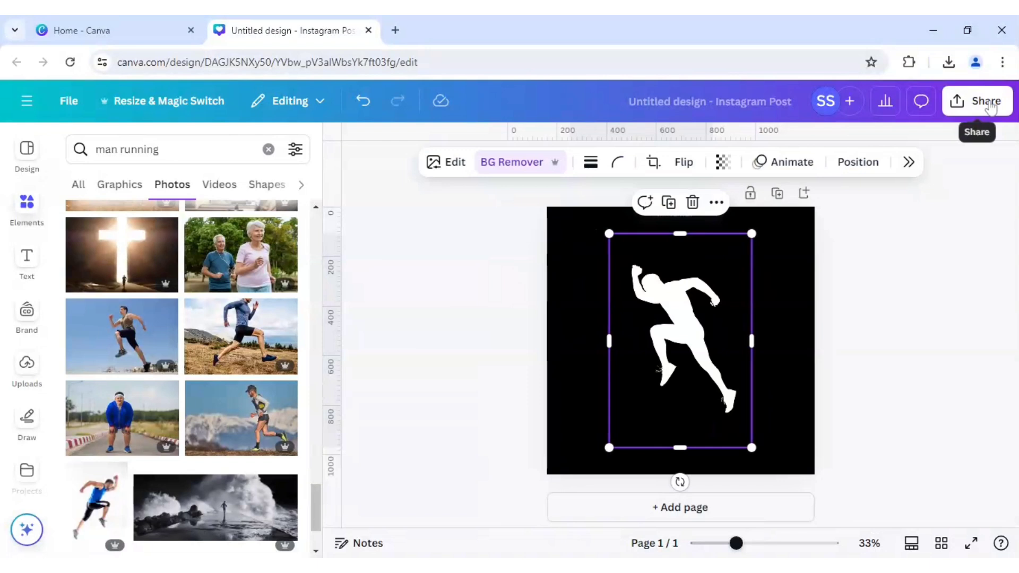
left_click(989, 105)
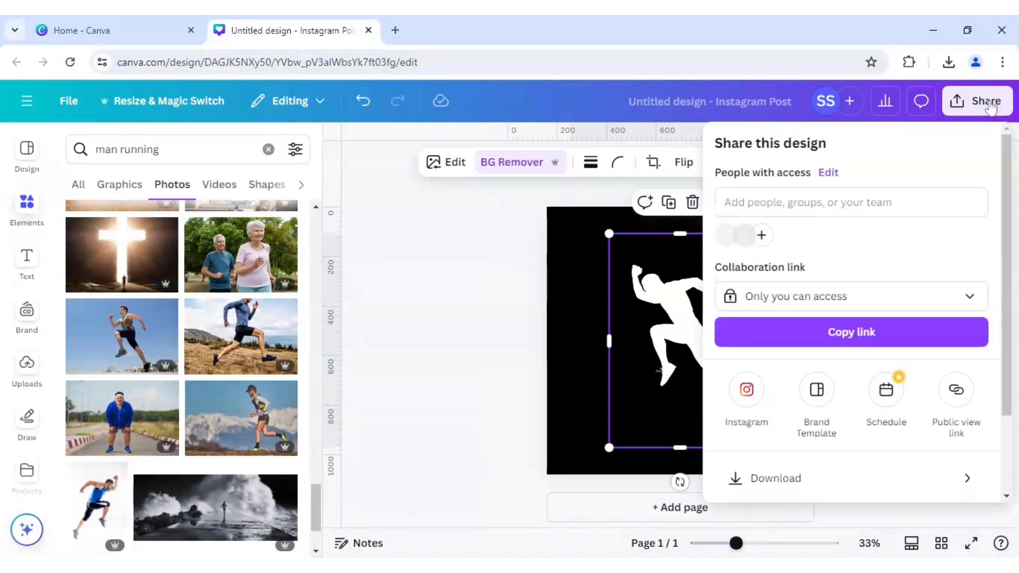
left_click(799, 480)
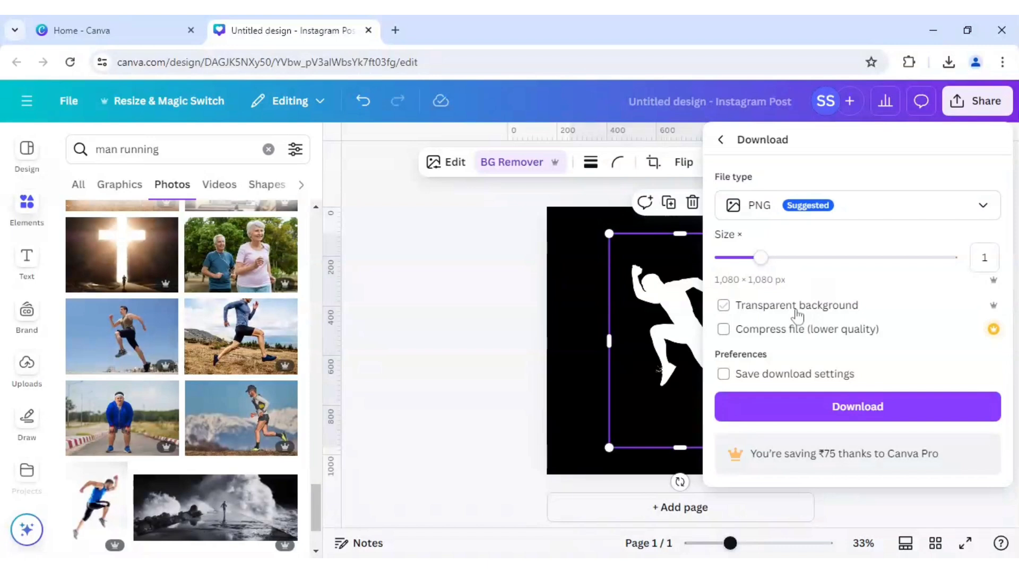
left_click(772, 310)
left_click(772, 309)
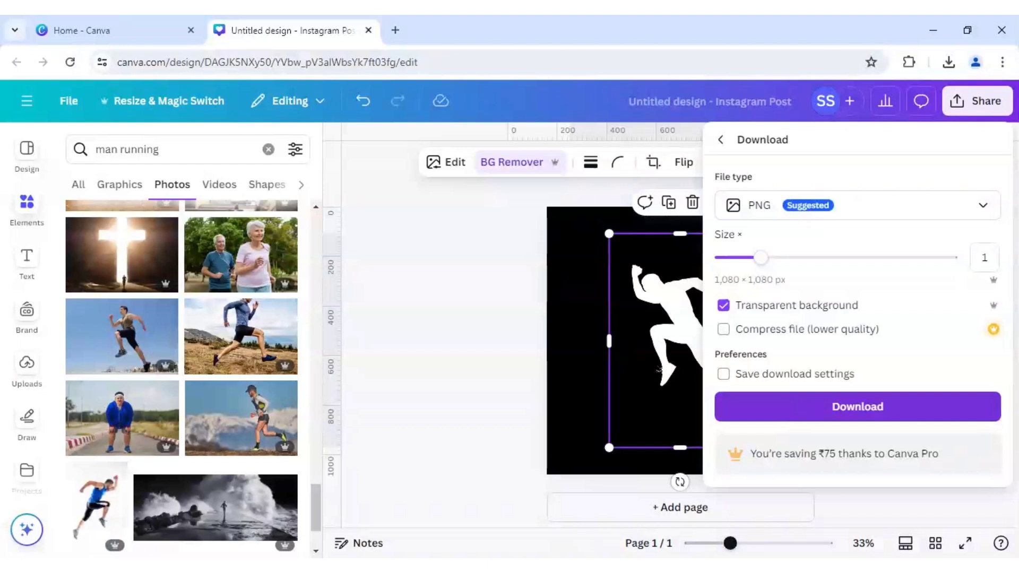
left_click(795, 410)
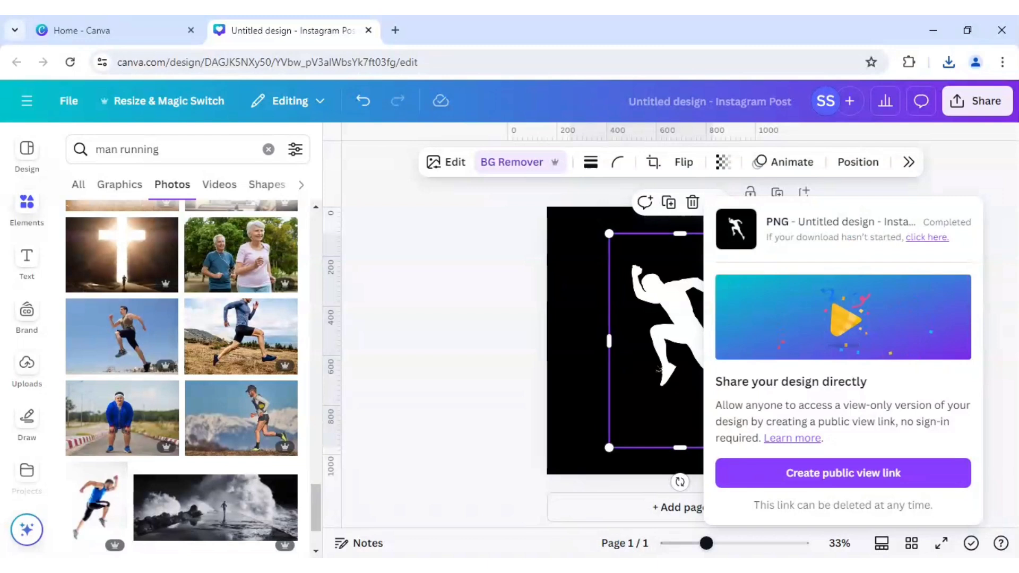
left_click(925, 154)
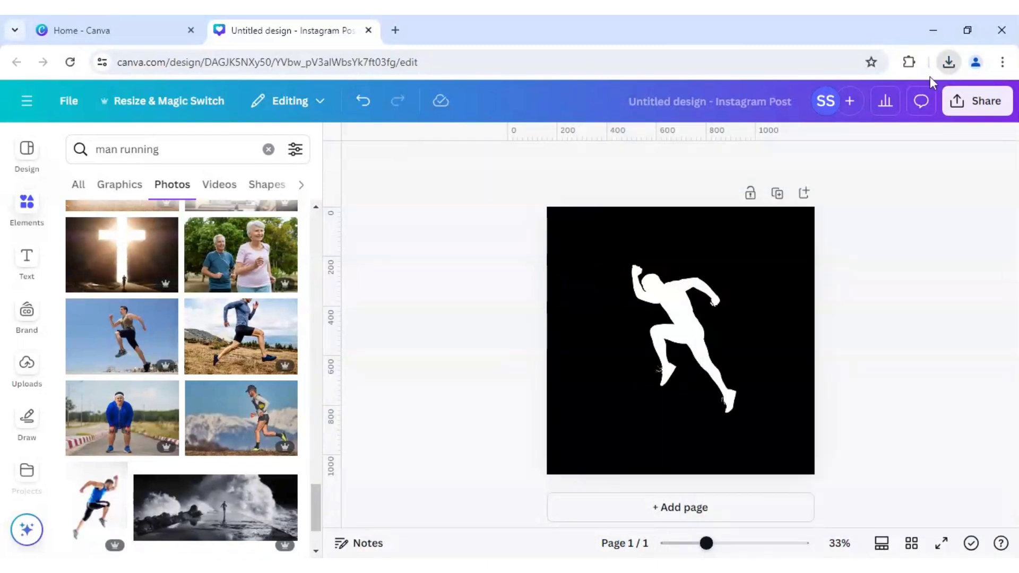
- Add a second page and place the uploaded runner silhouette on it
left_click(26, 365)
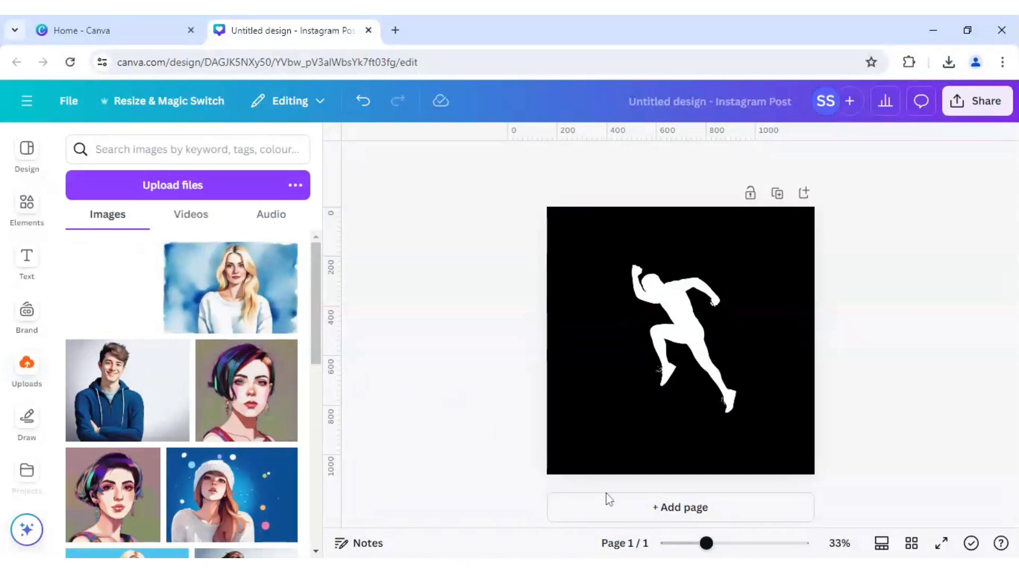
left_click(628, 509)
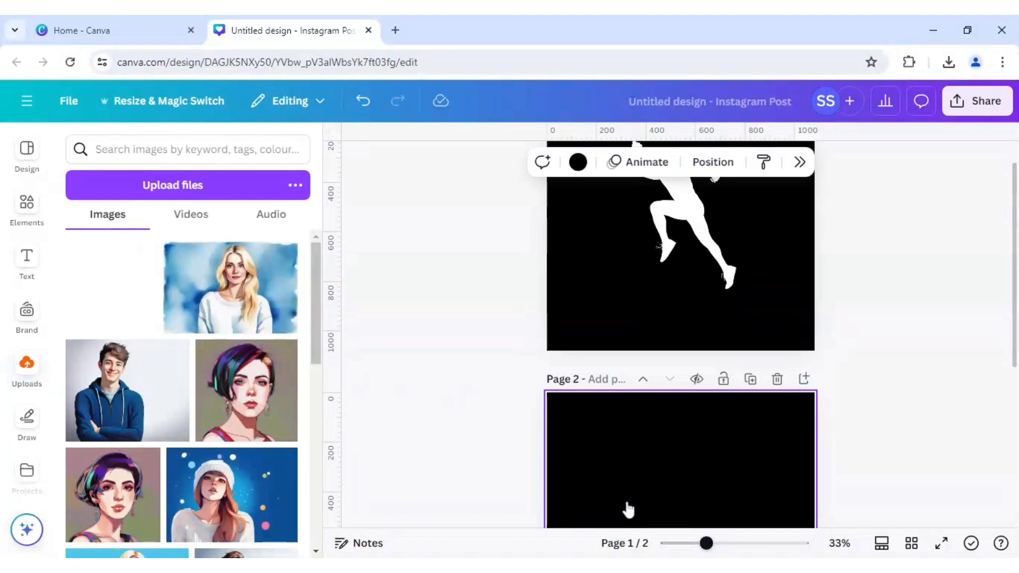
mouse_move(112, 286)
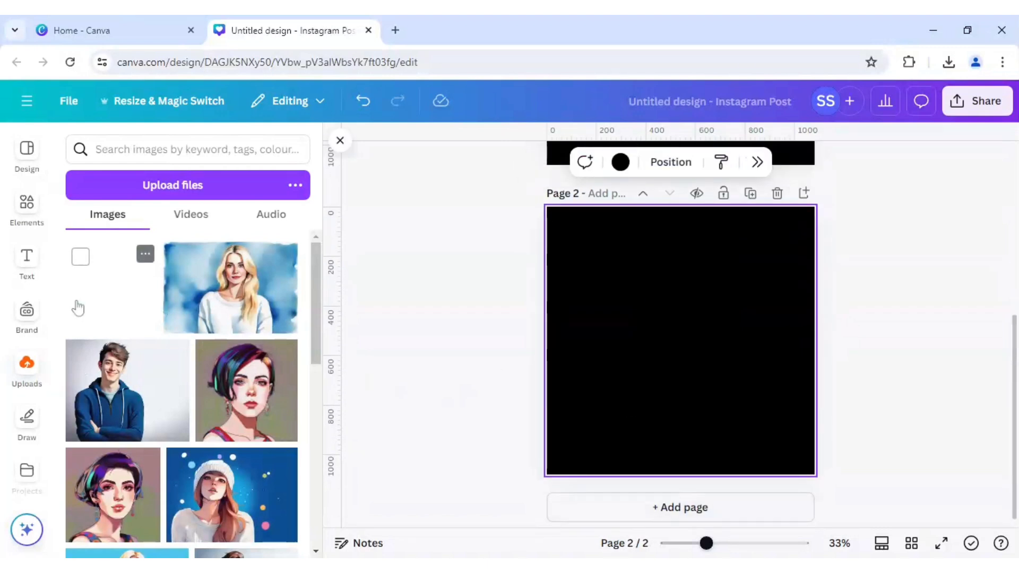
left_click(97, 307)
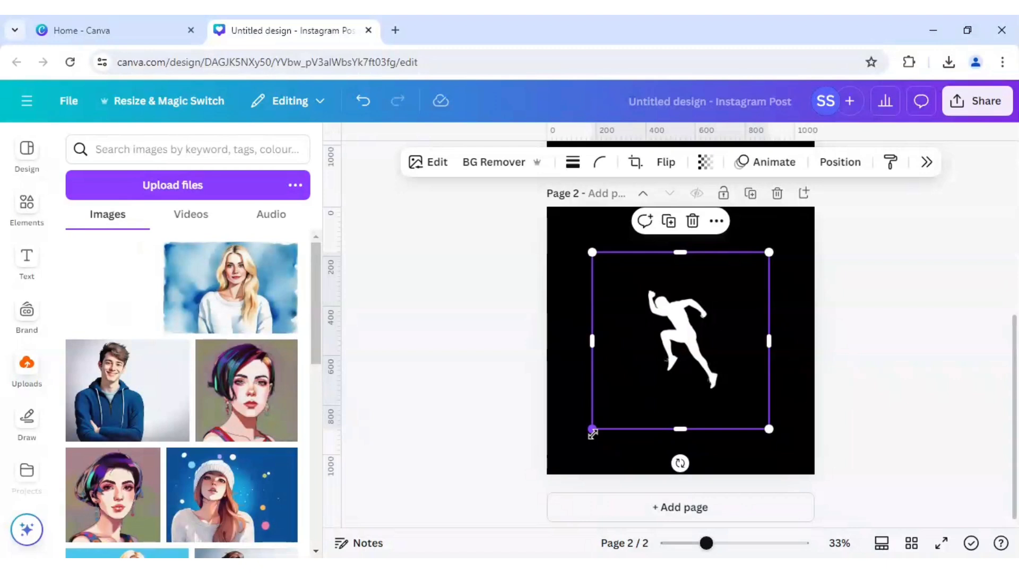
- Enlarge the silhouette to full page height and crop both sides to about 752 px wide
left_click_drag(592, 429, 547, 477)
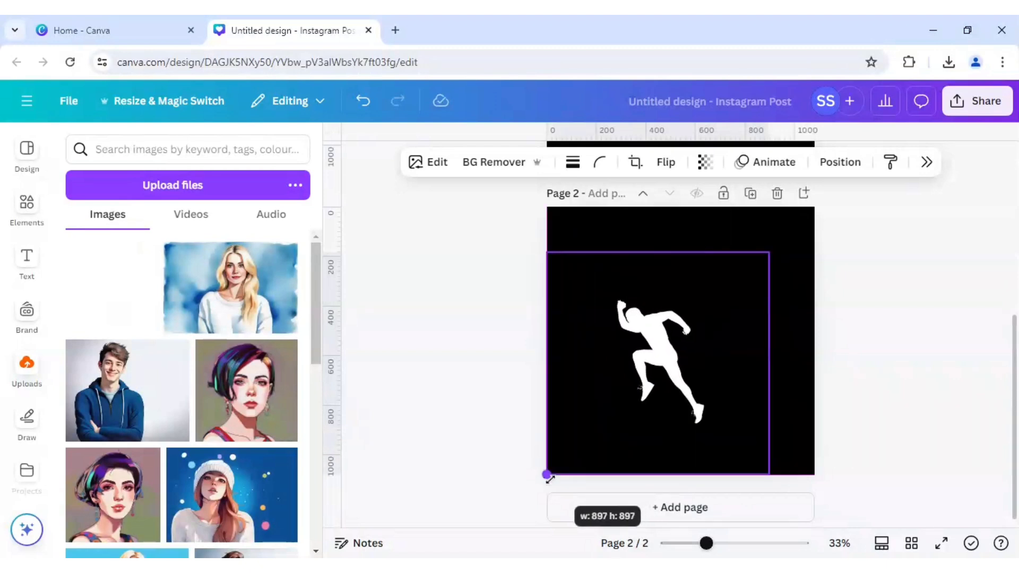
left_click_drag(794, 241, 826, 216)
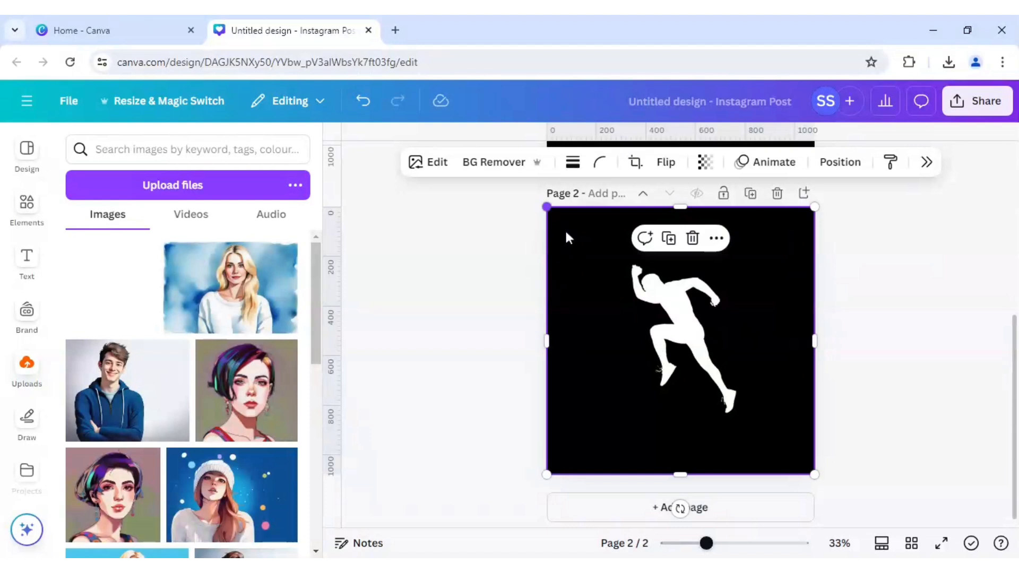
left_click_drag(546, 341, 592, 341)
left_click_drag(813, 340, 774, 340)
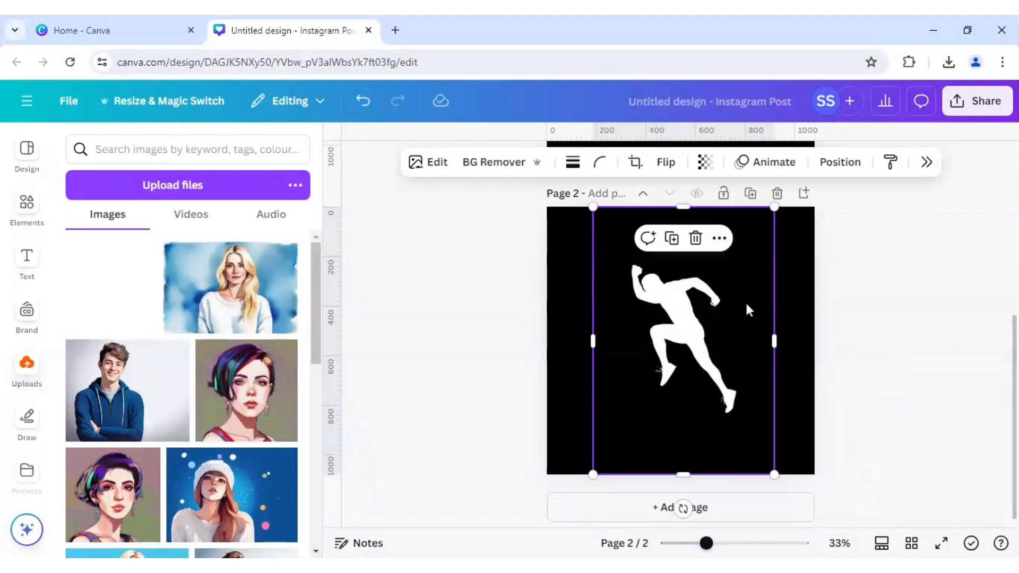
- Give the silhouette an Outline shadow of size 10 in colour #70FF00
left_click(432, 163)
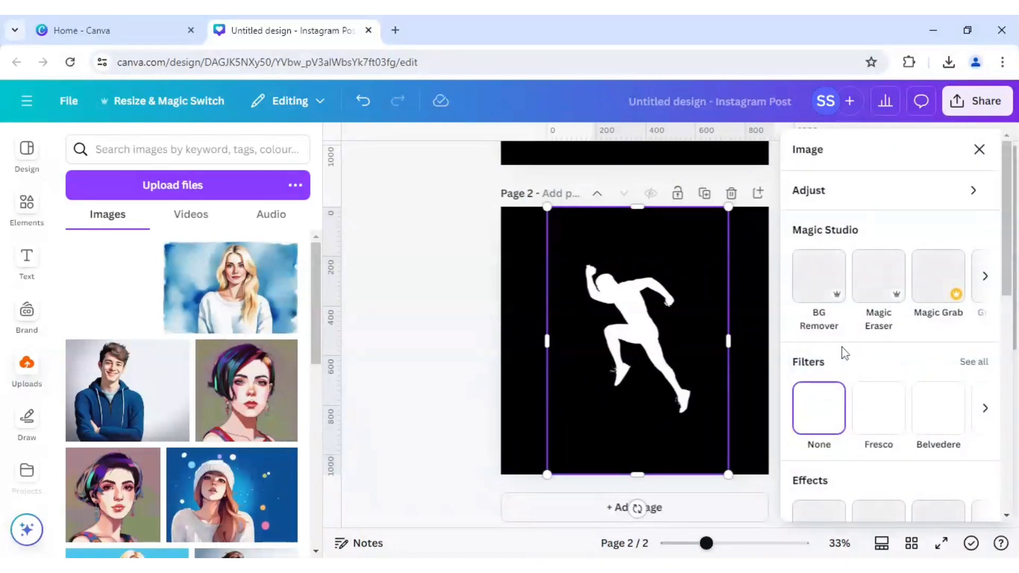
scroll(842, 348, "down", 3)
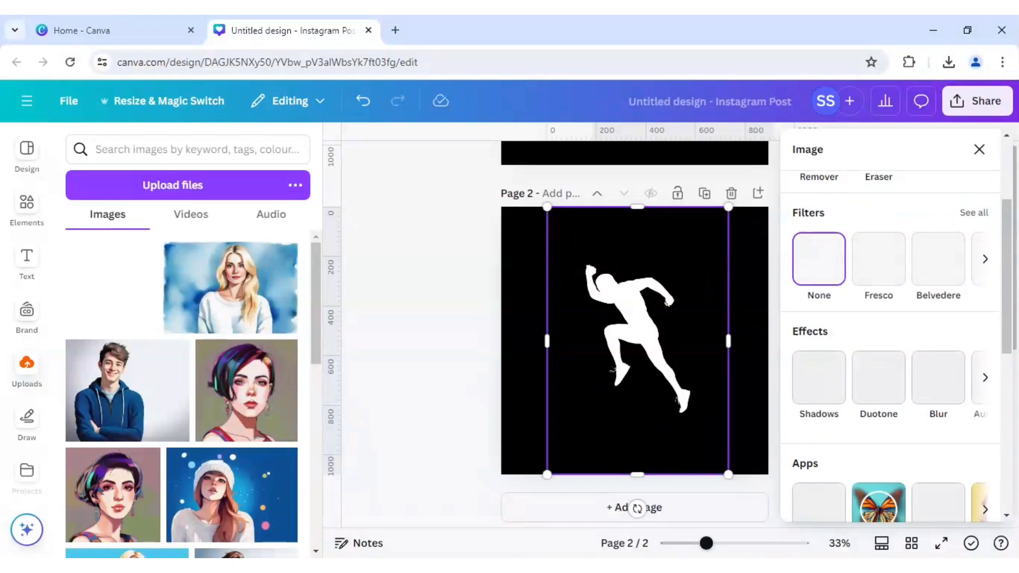
left_click(820, 390)
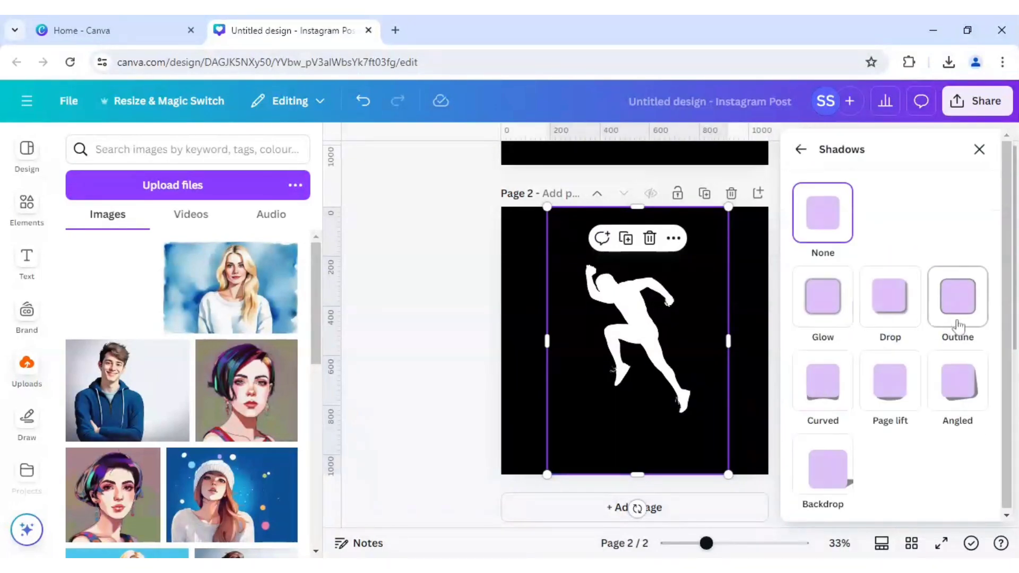
left_click(962, 313)
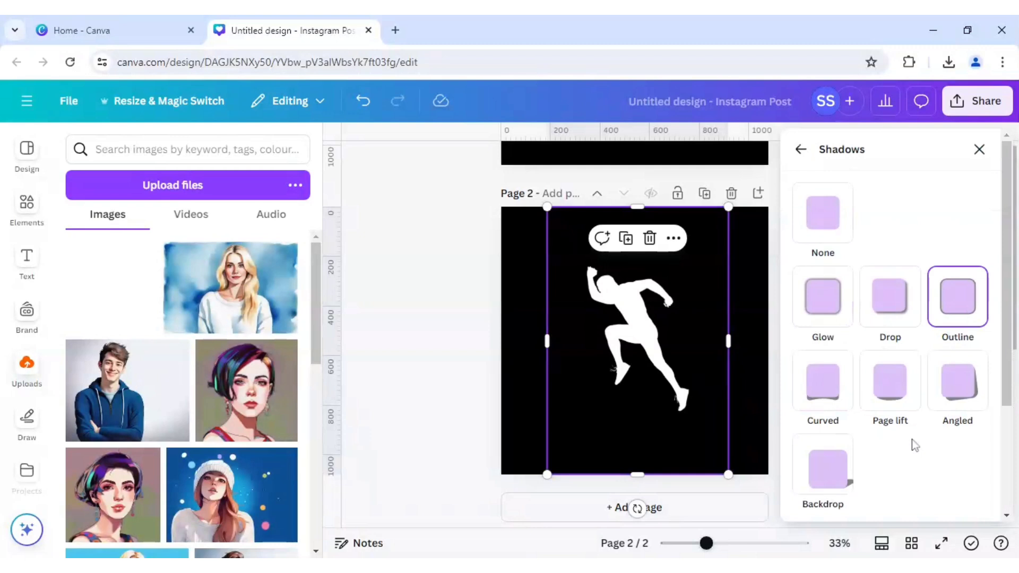
scroll(912, 443, "down", 2)
scroll(911, 445, "down", 2)
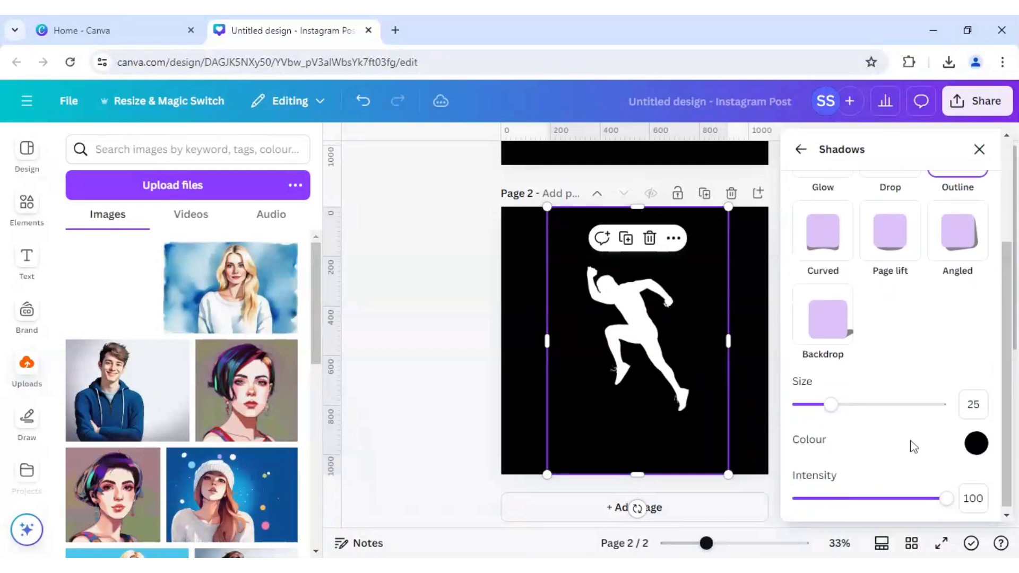
left_click_drag(827, 411, 808, 414)
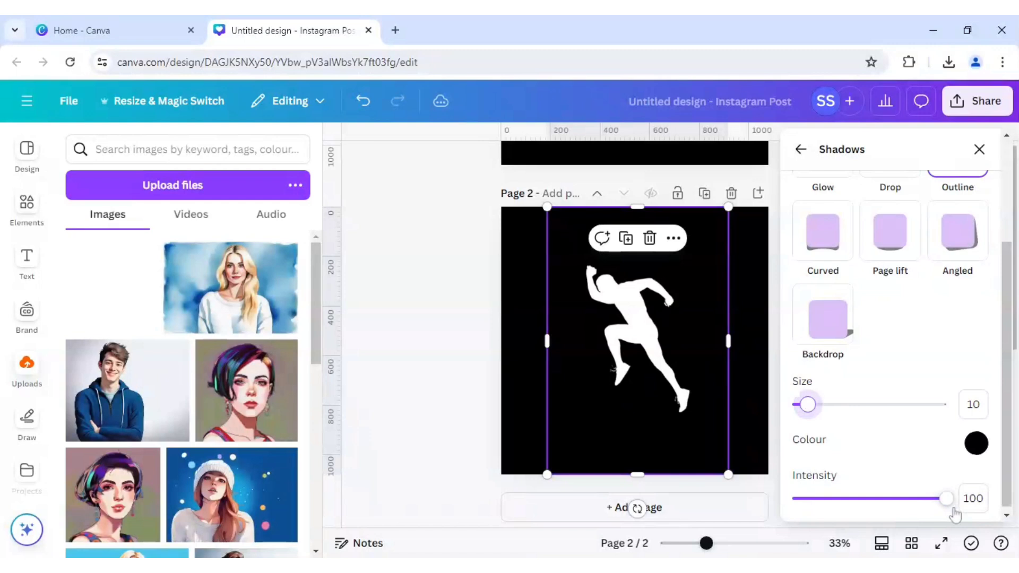
left_click(976, 445)
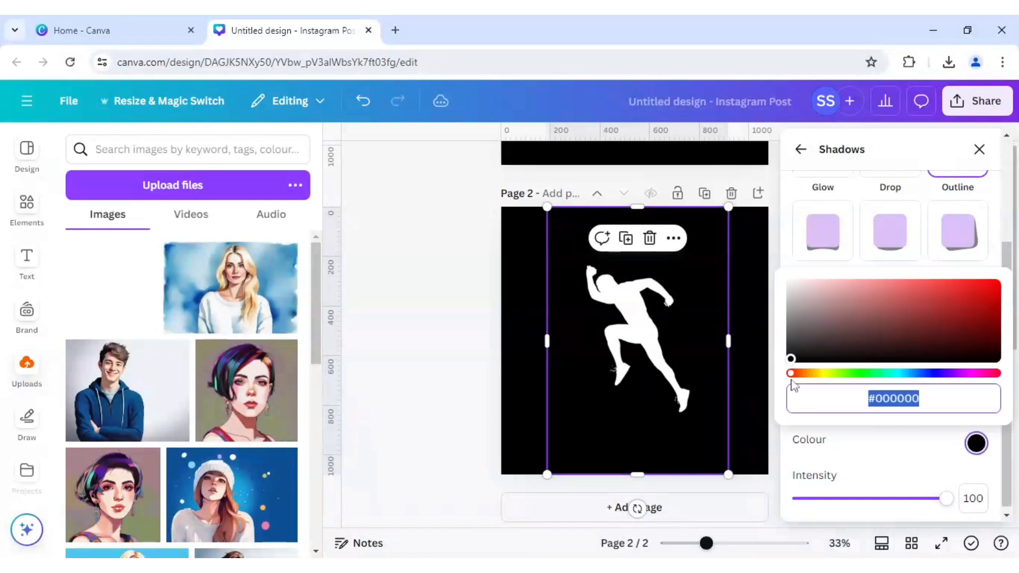
left_click_drag(793, 374, 846, 380)
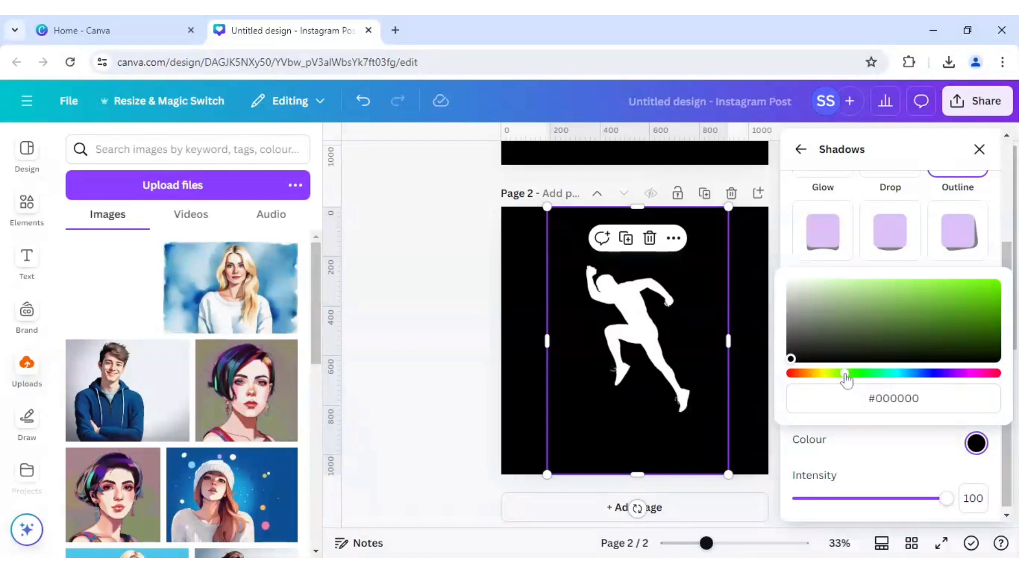
mouse_move(790, 359)
left_mouse_down()
mouse_move(886, 335)
mouse_move(997, 284)
left_mouse_up()
left_click(921, 469)
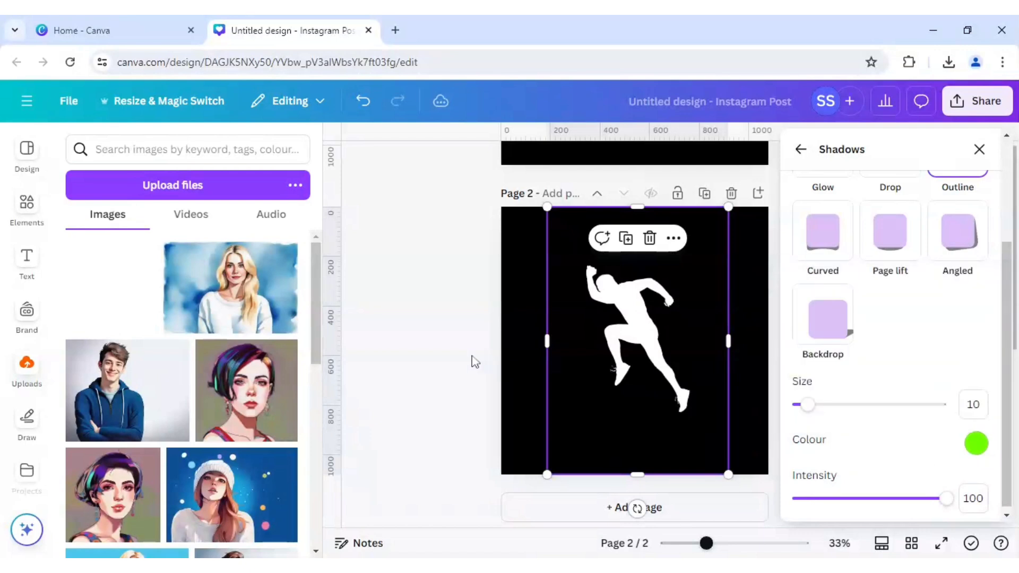
key("Escape")
key("Escape")
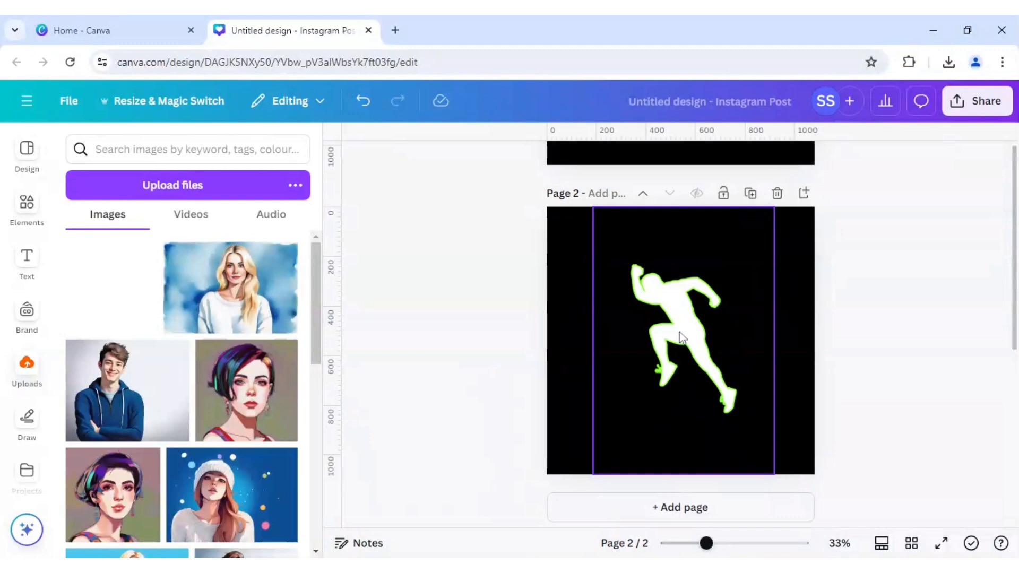
- Change page 2's background colour to white
left_click(577, 292)
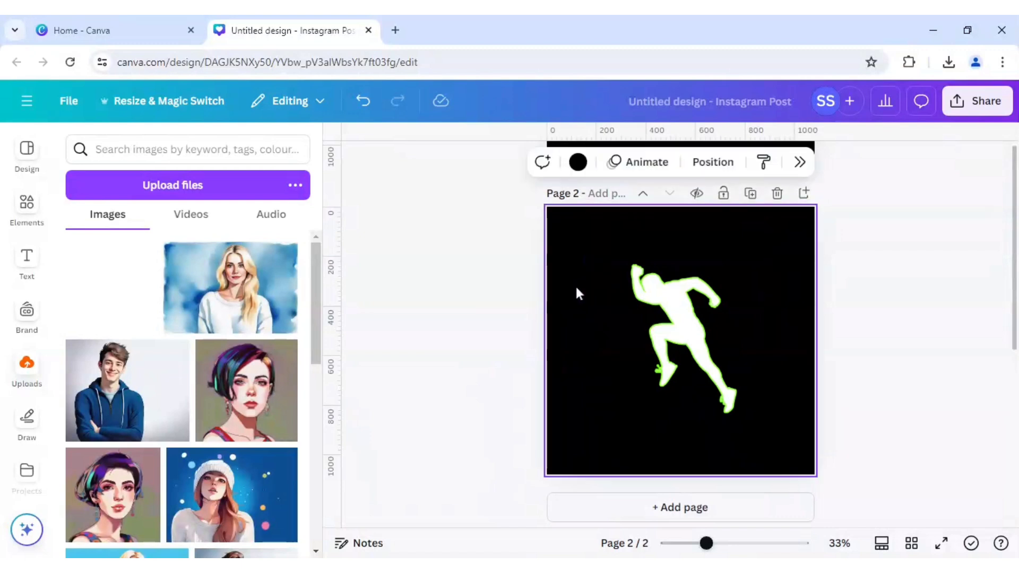
left_click(578, 162)
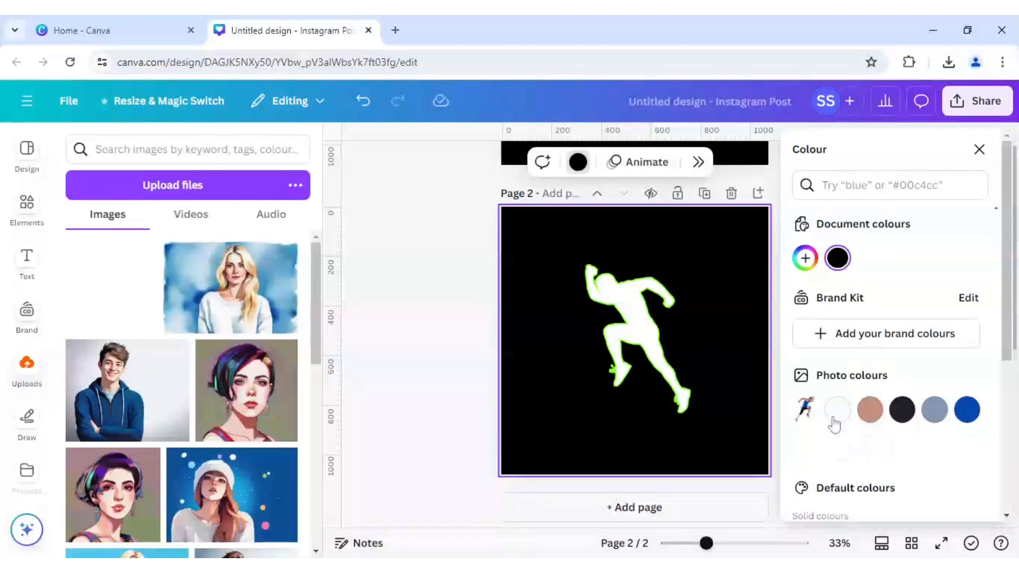
scroll(923, 439, "down", 3)
left_click(967, 394)
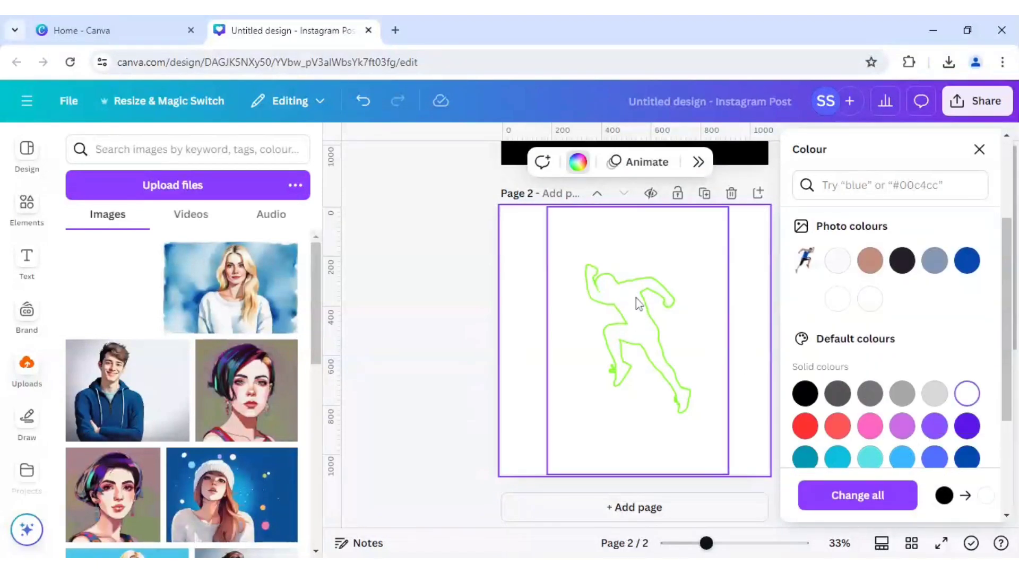
left_click(477, 344)
- Download only Page 2 as a PNG
left_click(979, 101)
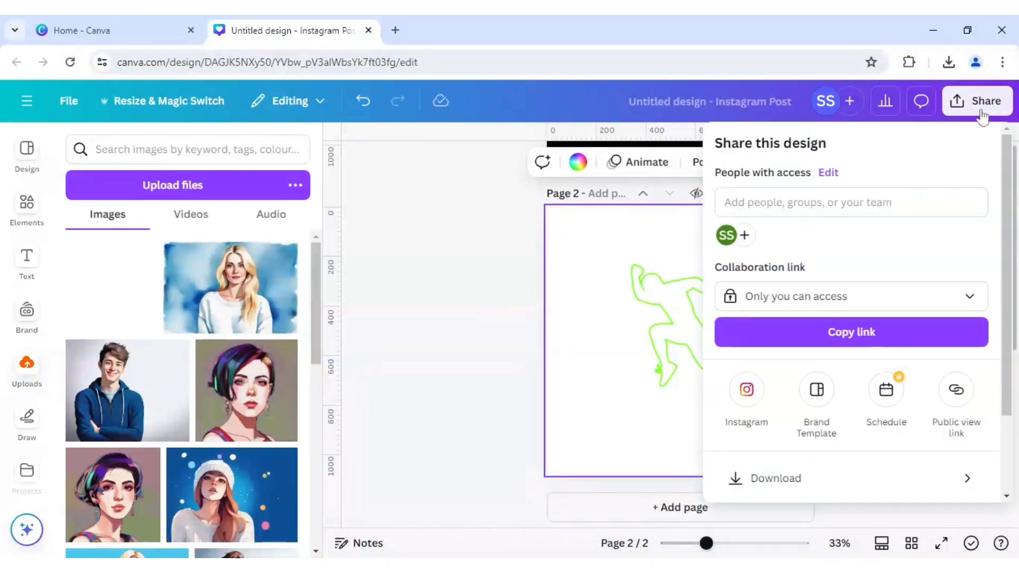
left_click(837, 480)
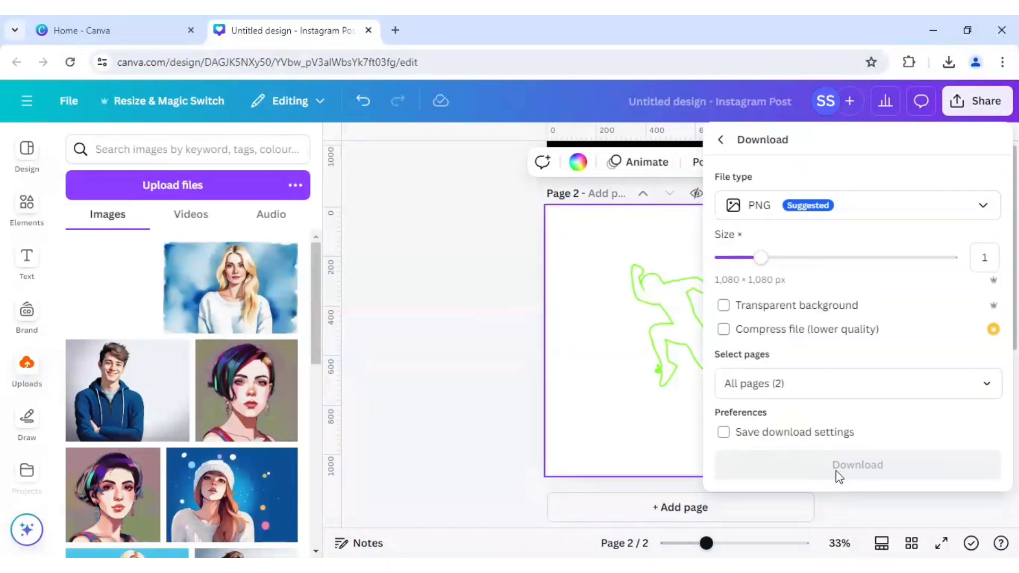
left_click(817, 395)
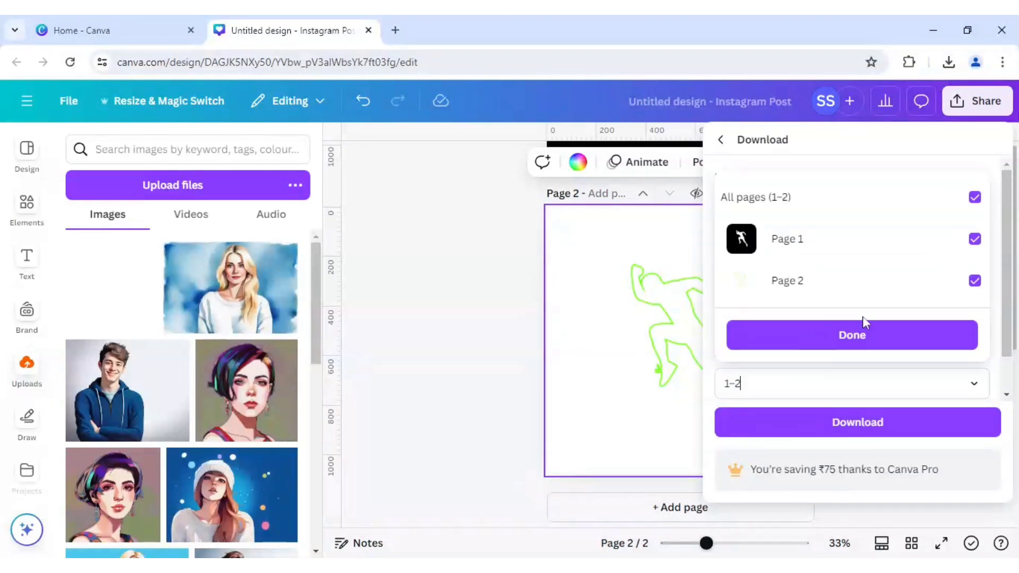
left_click(974, 196)
left_click(974, 281)
left_click(901, 347)
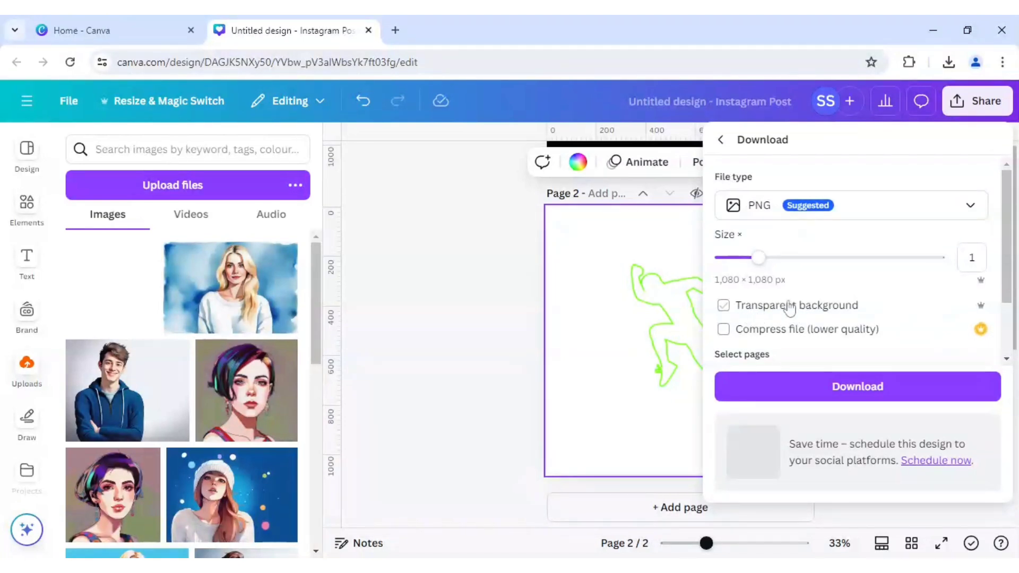
left_click(825, 397)
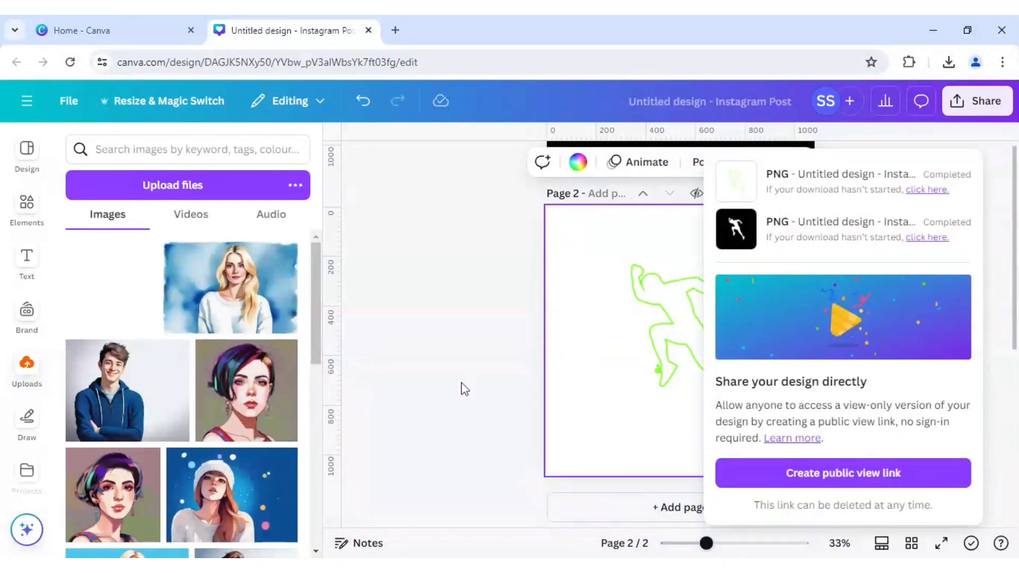
left_click(500, 357)
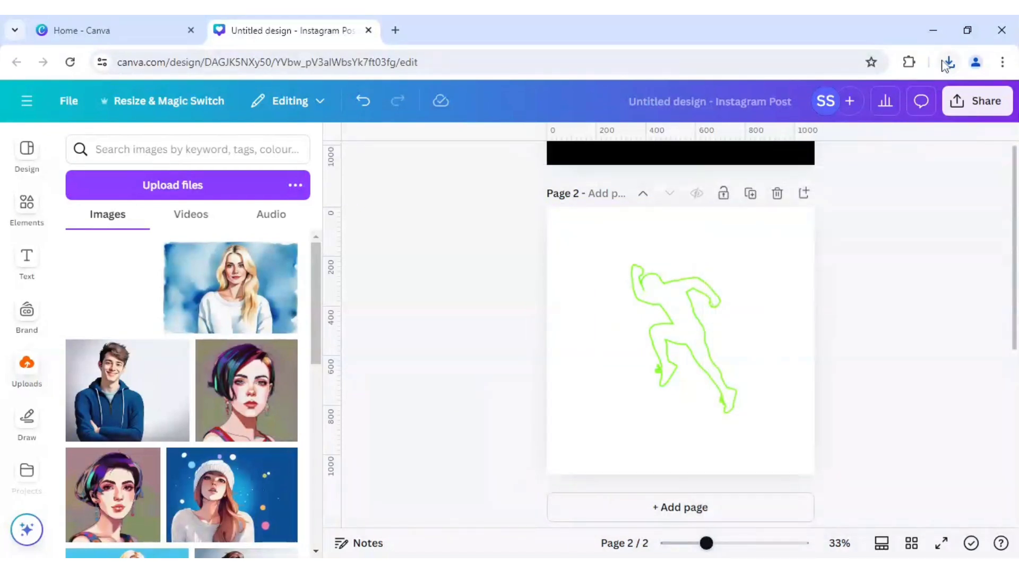
- Upload the green-outlined runner PNG and place it on a new third page
left_click_drag(947, 62, 450, 322)
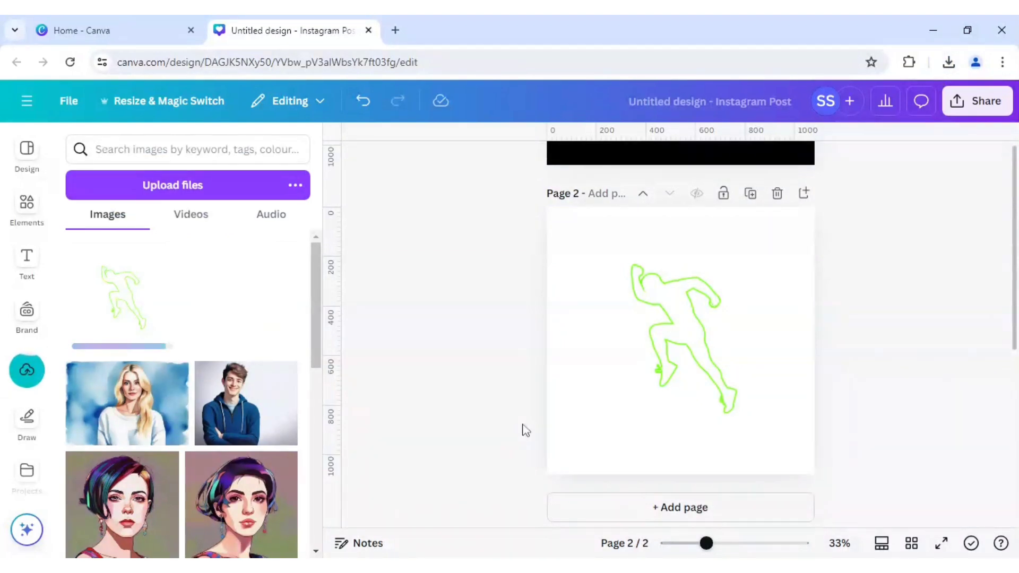
left_click(609, 509)
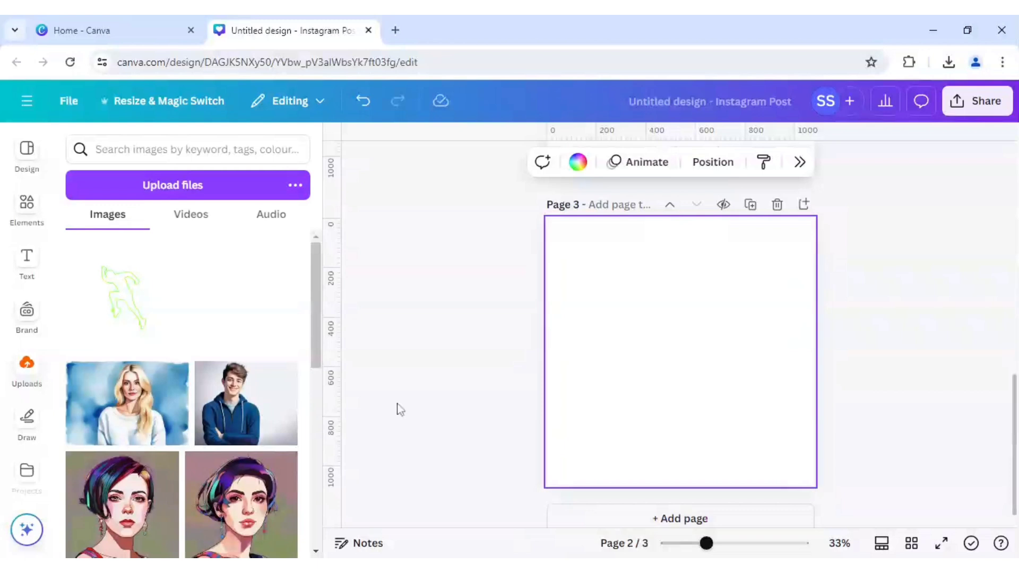
left_click(137, 317)
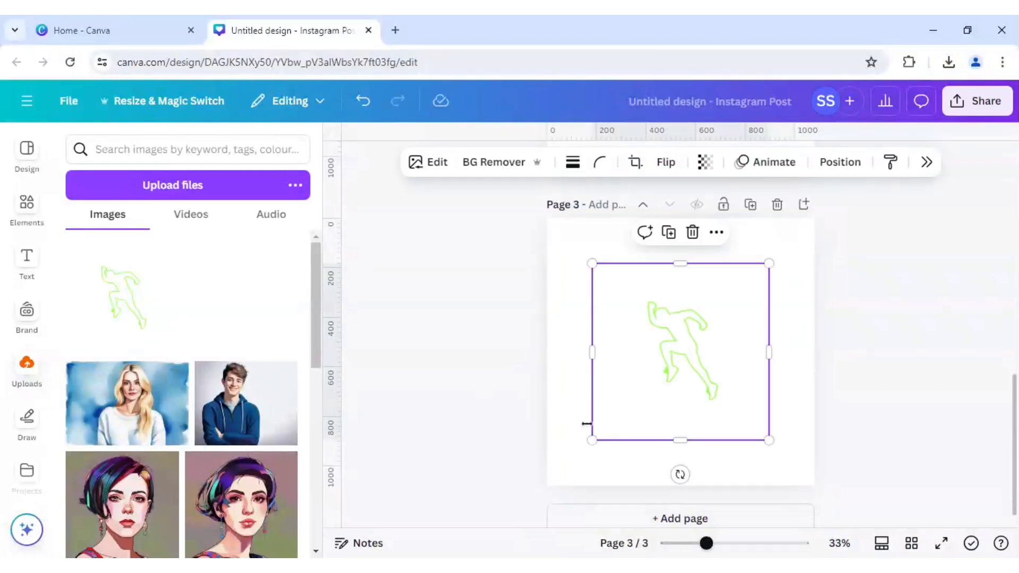
- Set page 3's background colour to black
left_click(565, 360)
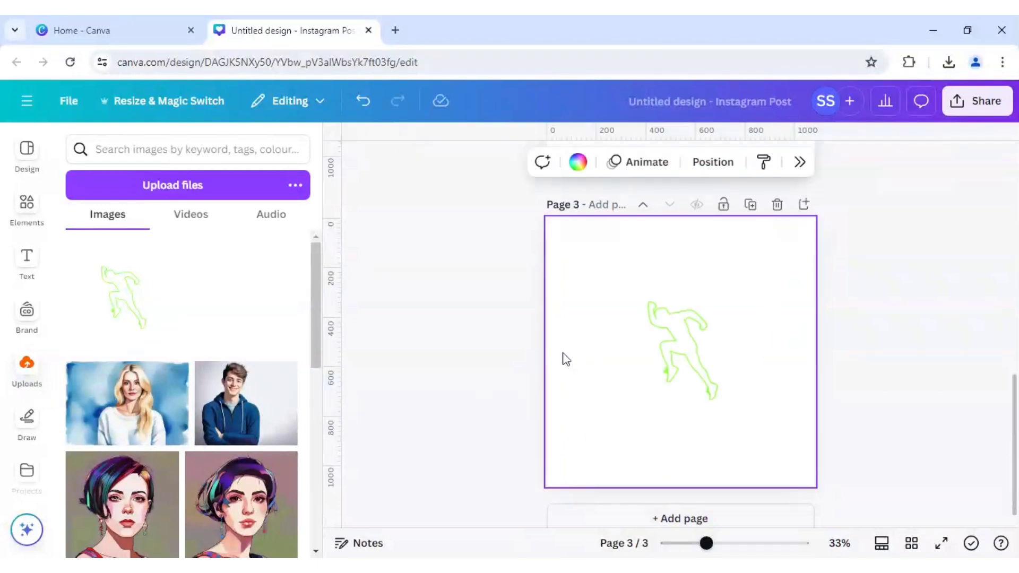
left_click(577, 162)
left_click(837, 258)
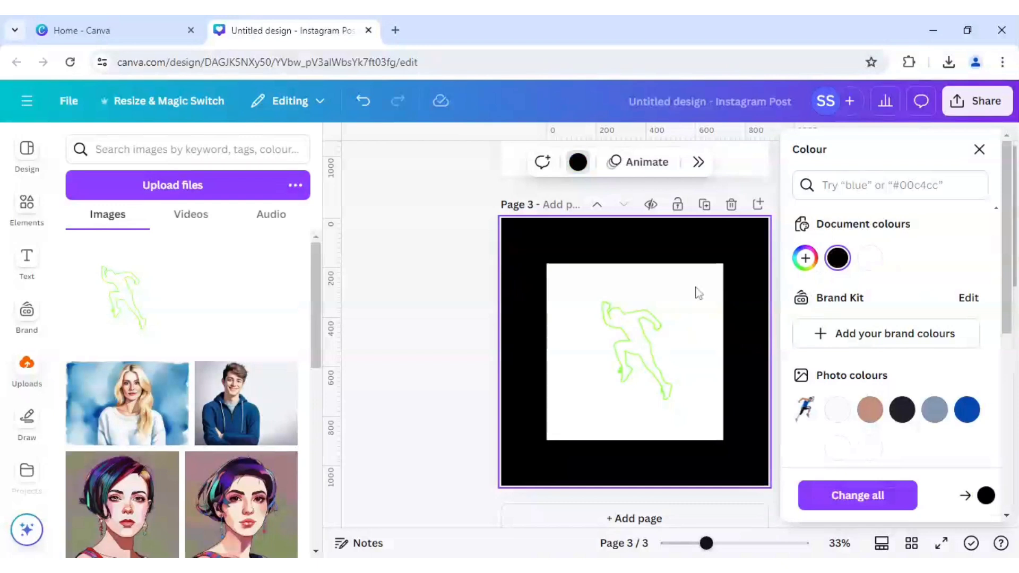
left_click(694, 291)
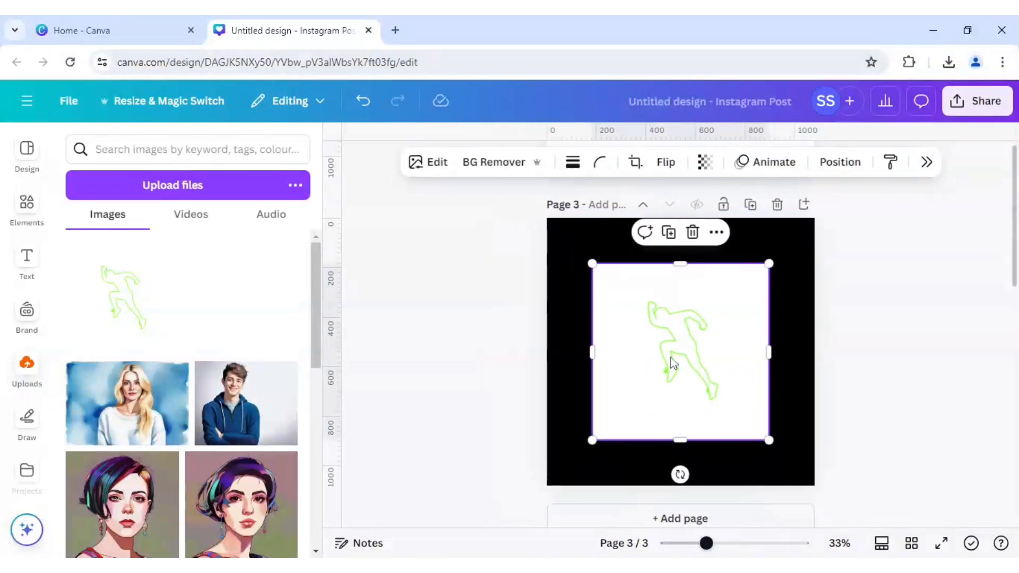
- Remove the outline image's white background and enlarge it to fill the page
left_click(488, 163)
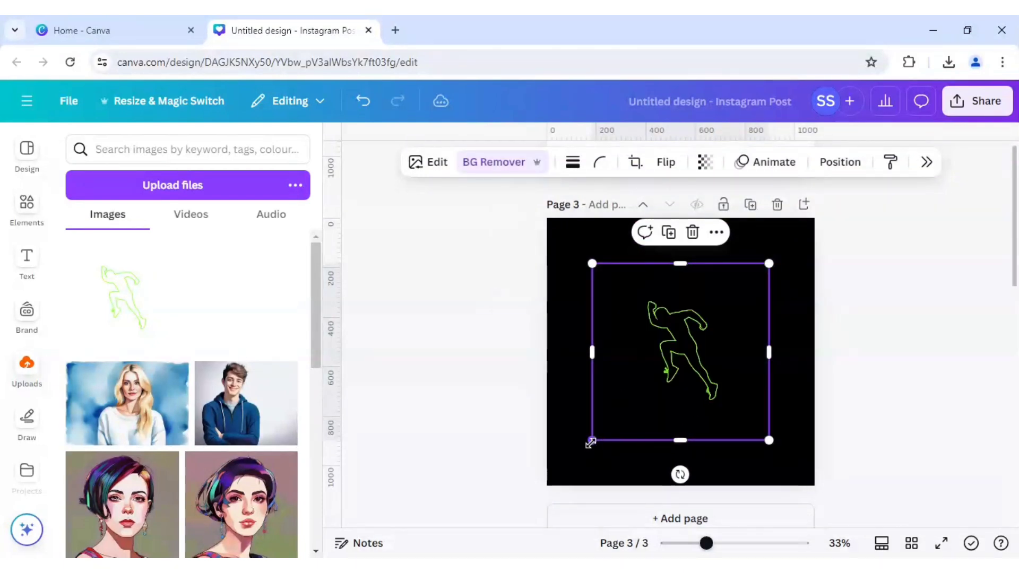
left_click_drag(591, 442, 546, 486)
left_click_drag(772, 265, 818, 221)
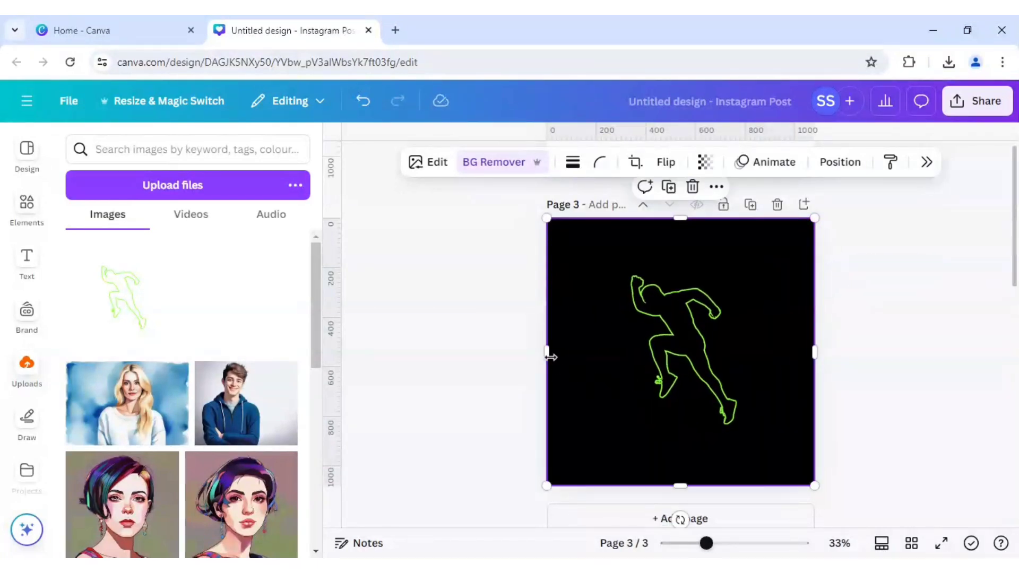
- Crop the image's left, right, top and bottom edges closely around the runner
left_click_drag(550, 356, 598, 355)
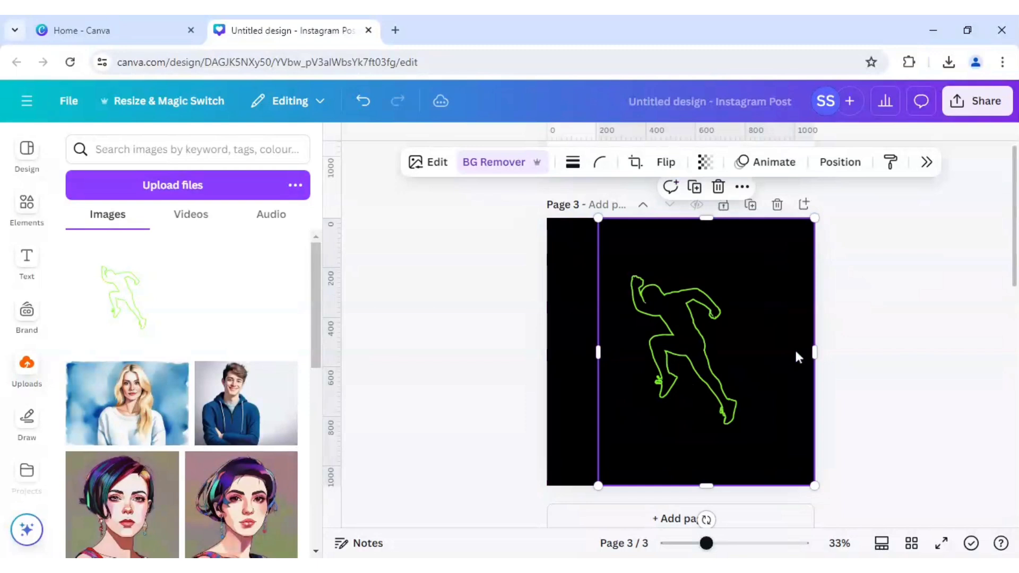
left_click_drag(815, 353, 756, 353)
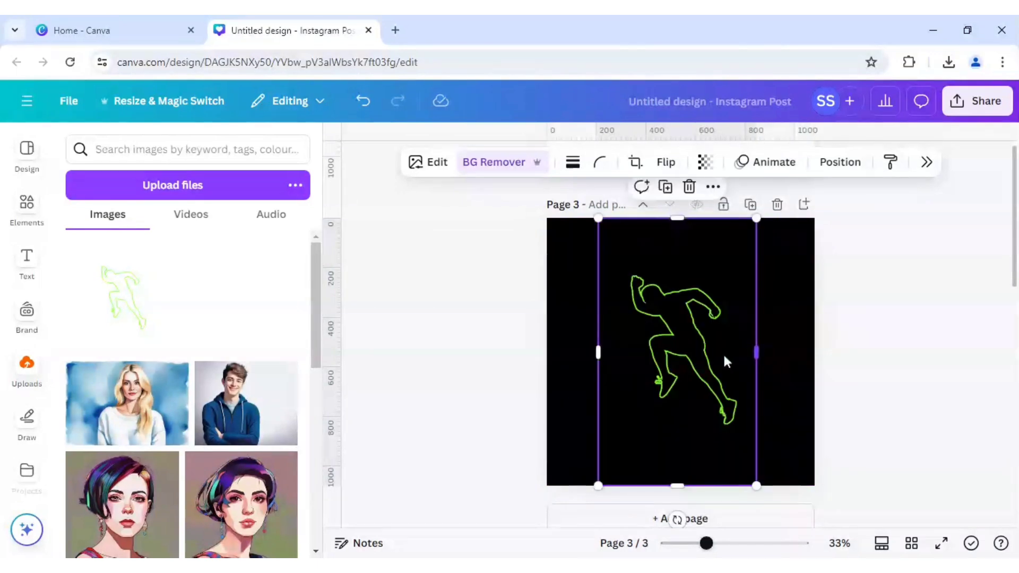
left_click_drag(677, 218, 677, 245)
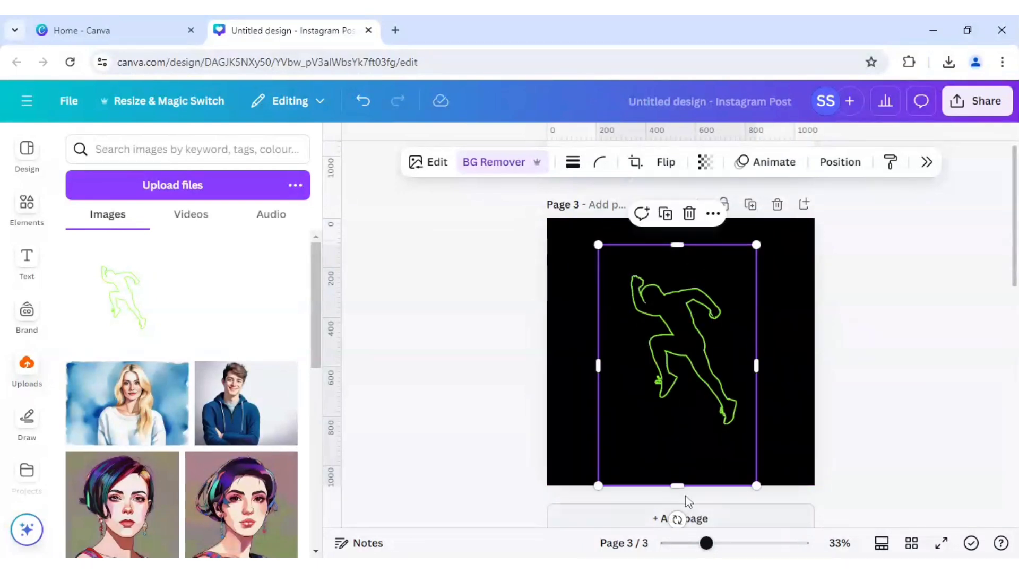
left_click_drag(678, 485, 681, 452)
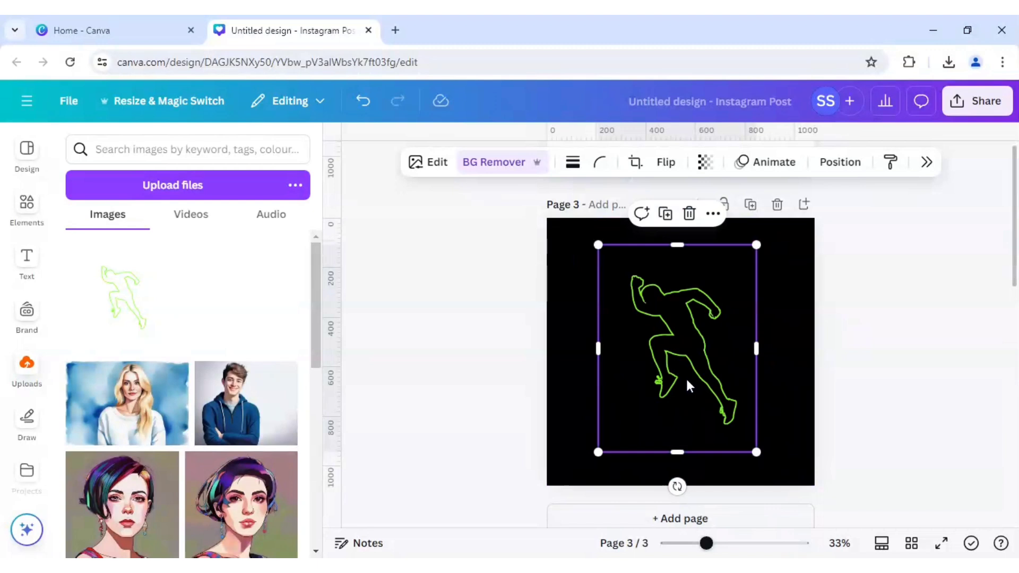
- Duplicate the green runner outline and nudge the copy slightly to the right
left_click(666, 218)
left_click_drag(683, 328, 686, 329)
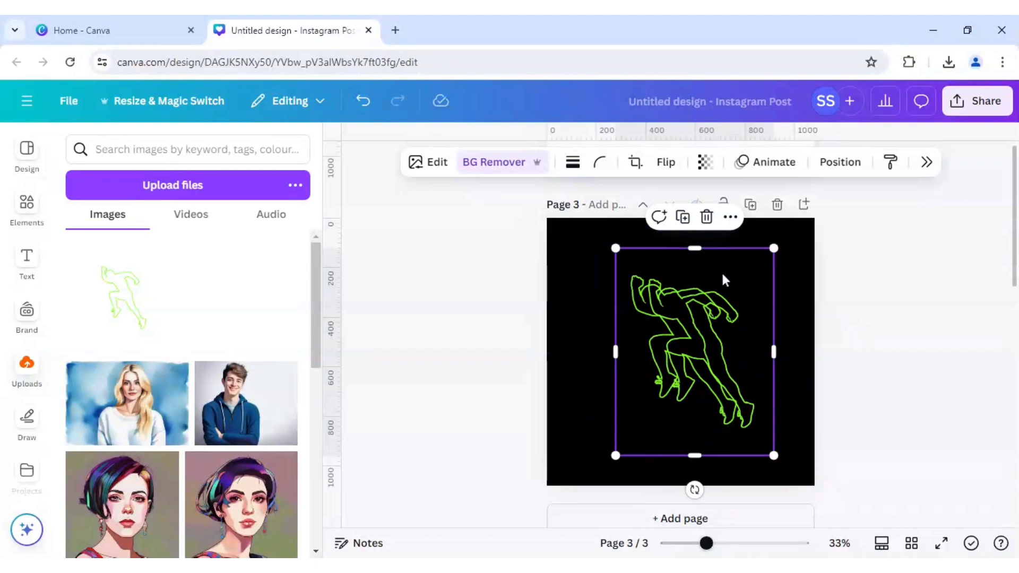
- Apply the Pop duotone preset to the copied runner outline
left_click(419, 164)
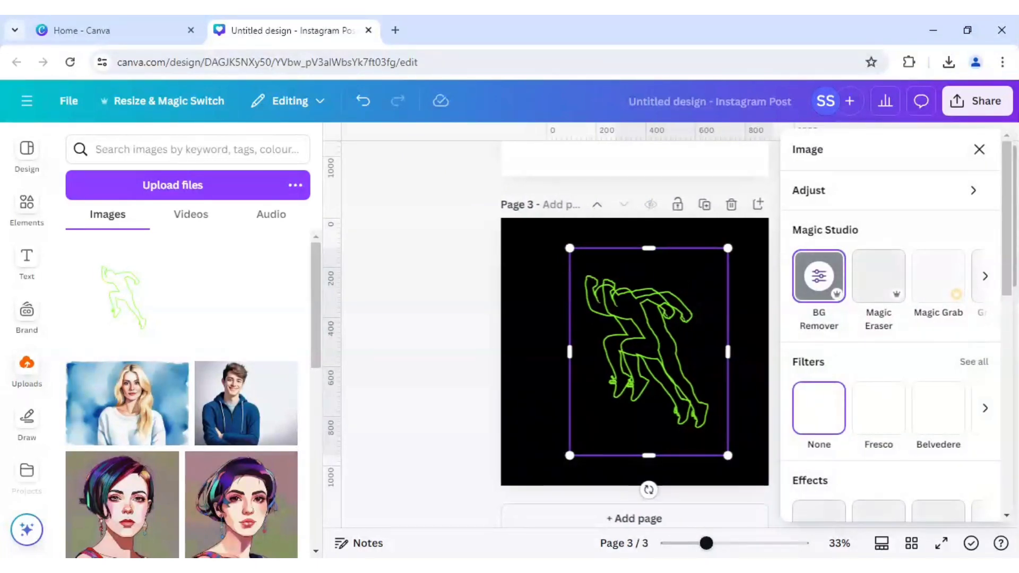
scroll(860, 393, "down", 2)
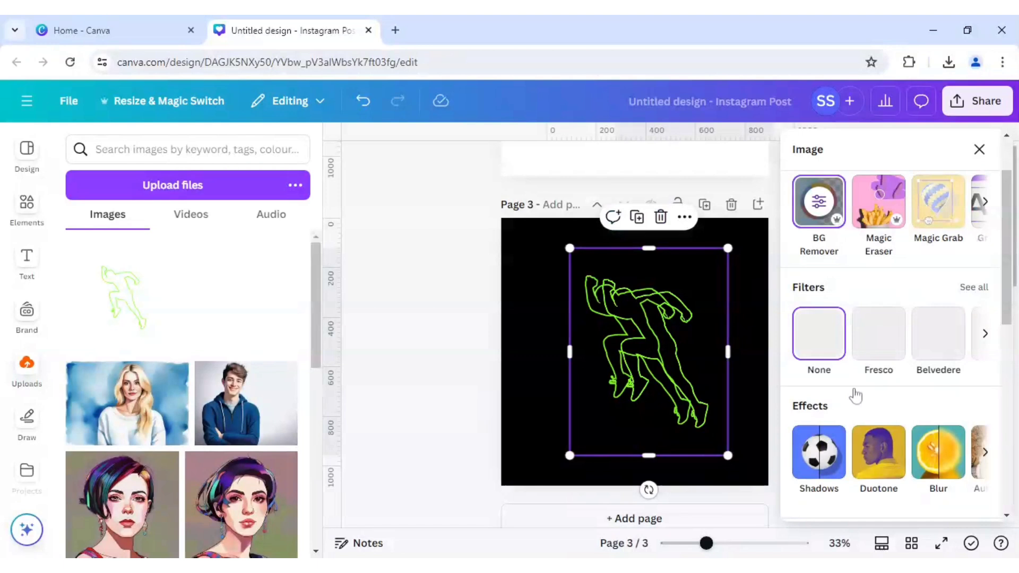
left_click(876, 451)
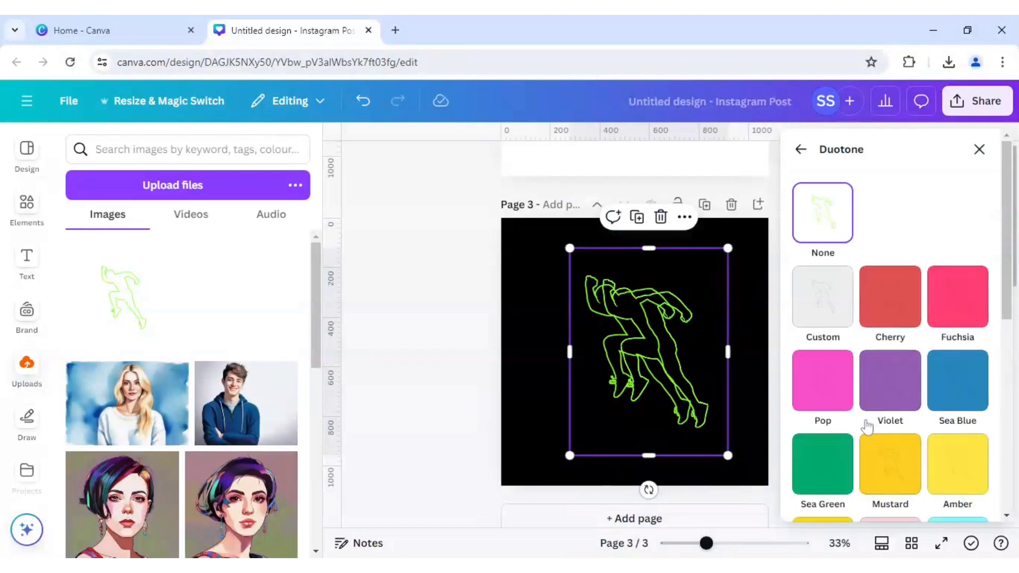
left_click(833, 399)
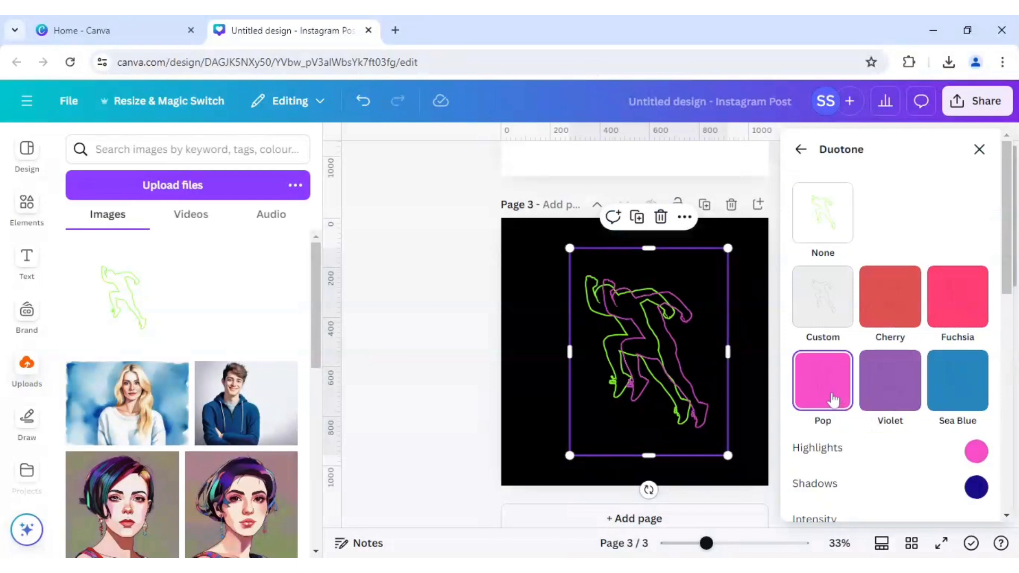
- Set the duotone shadows to magenta #FA12E3, shift the copy right and delete the extra duplicate
left_click(977, 494)
left_click_drag(931, 417, 965, 417)
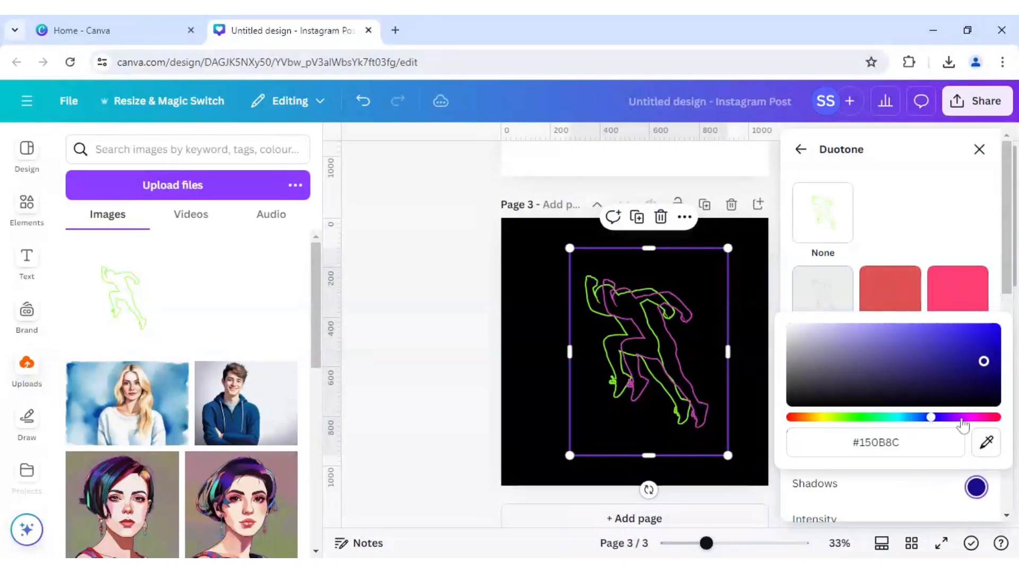
left_click_drag(983, 361, 985, 328)
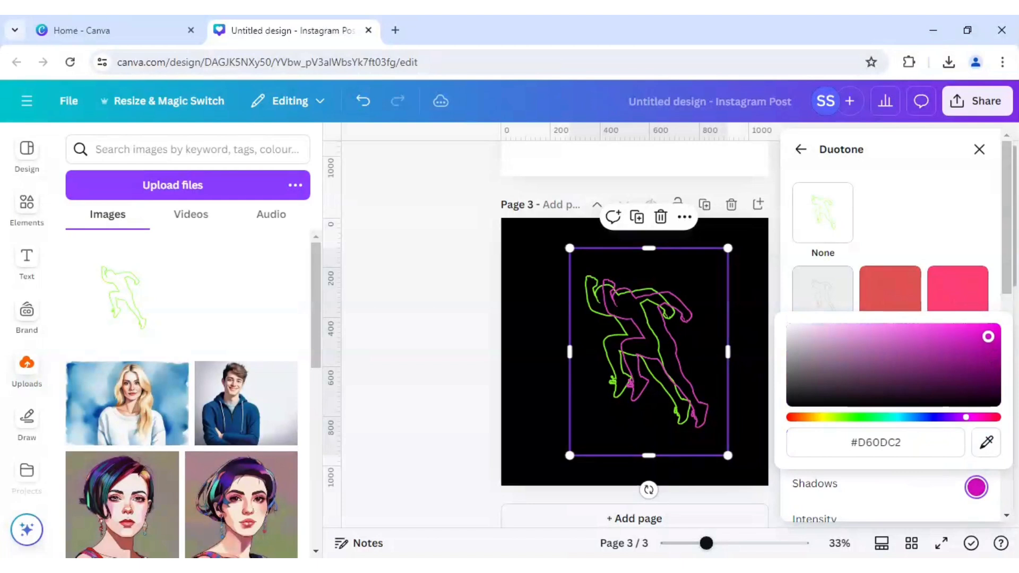
left_click(929, 479)
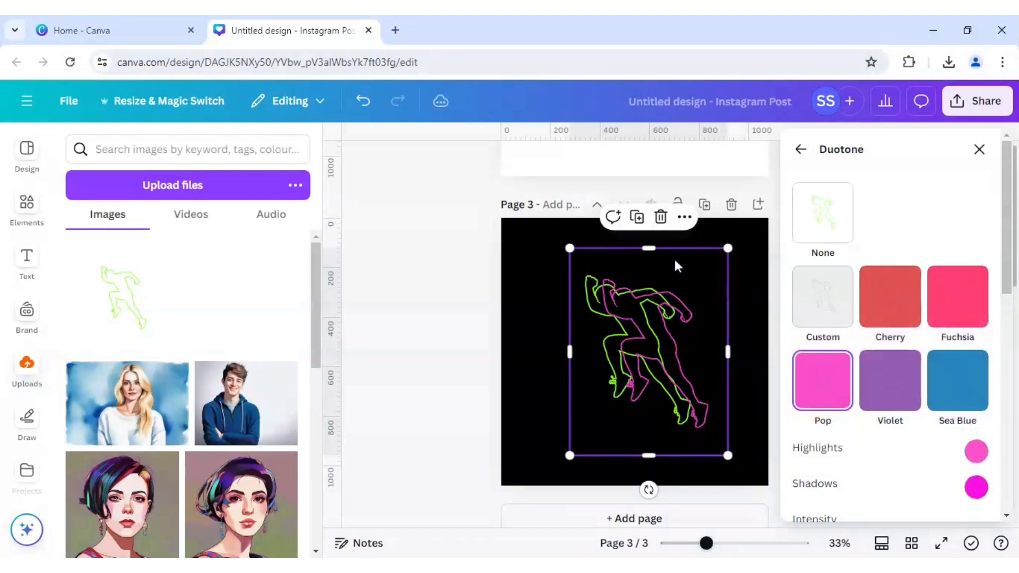
left_click_drag(645, 334, 672, 336)
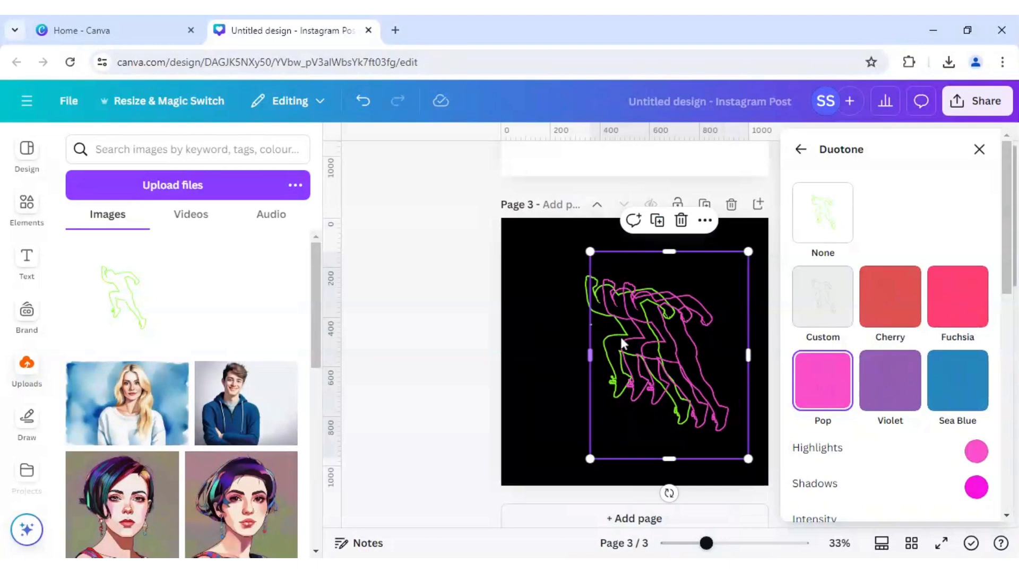
left_click(681, 220)
- Select the remaining pink runner copy and adjust its position slightly
left_click(692, 341)
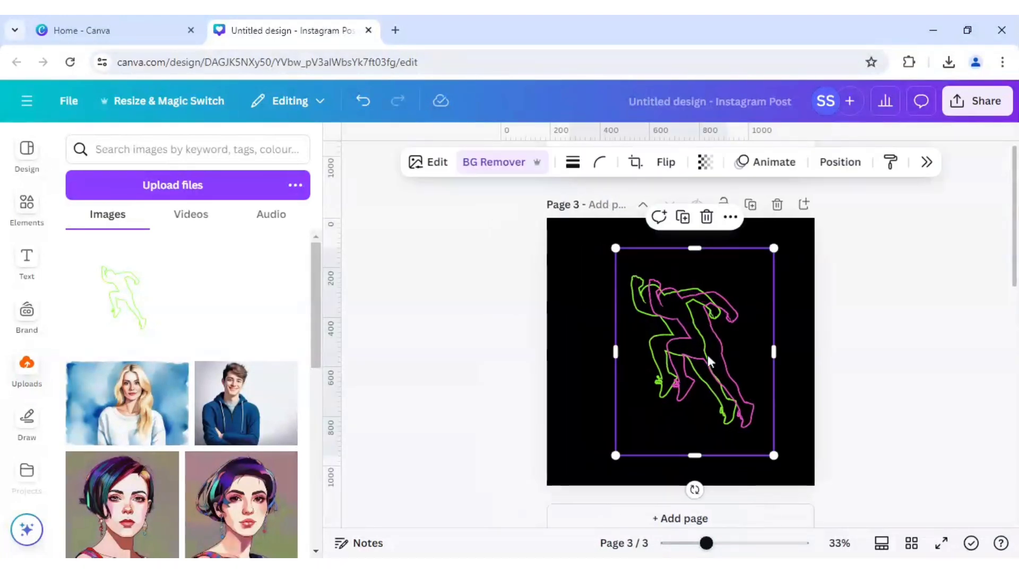
left_click_drag(708, 352, 709, 349)
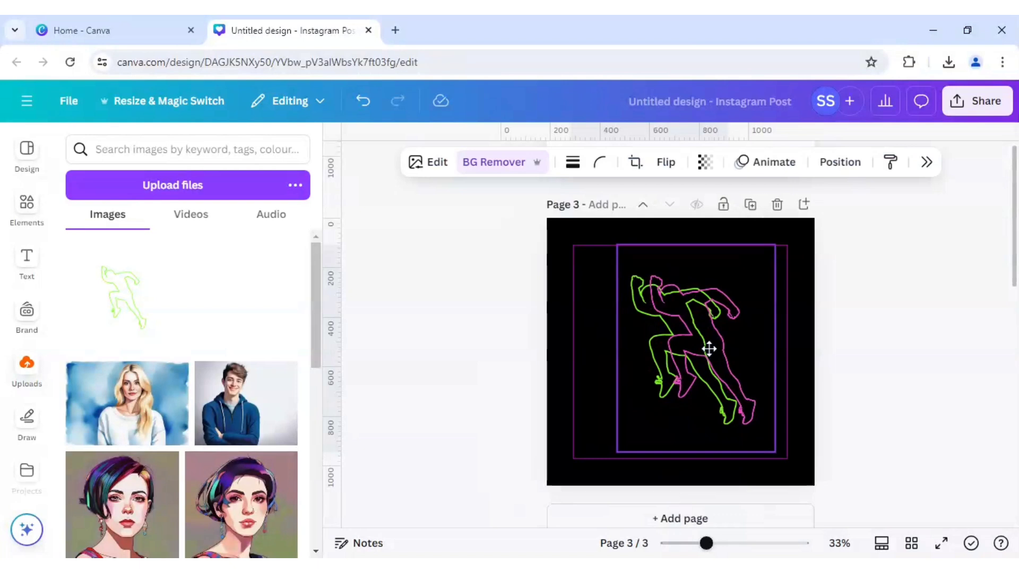
left_click_drag(709, 349, 709, 349)
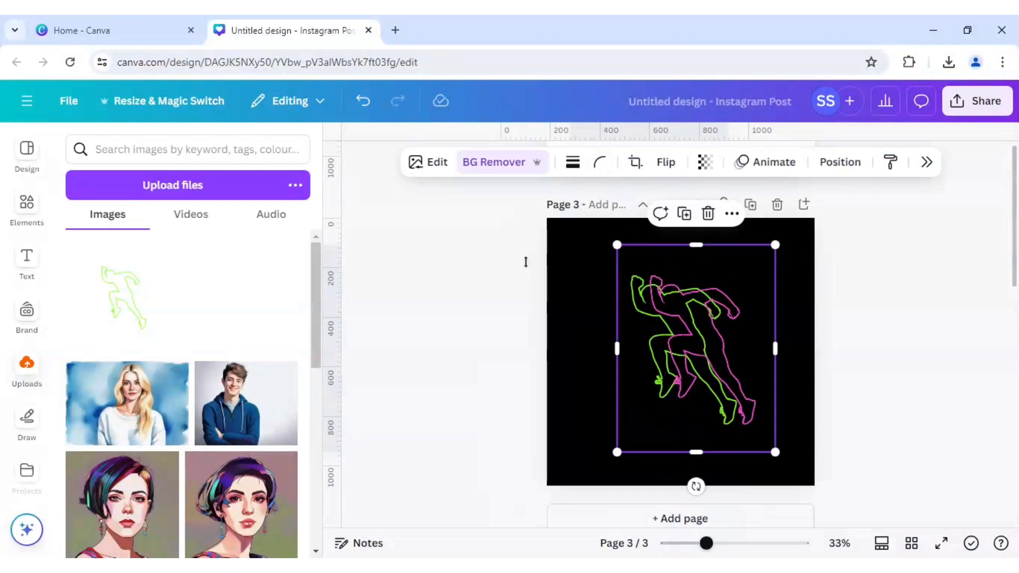
- Add a horizontal guide at about 833 near the feet, then place another pink copy further right
left_click_drag(525, 262, 510, 424)
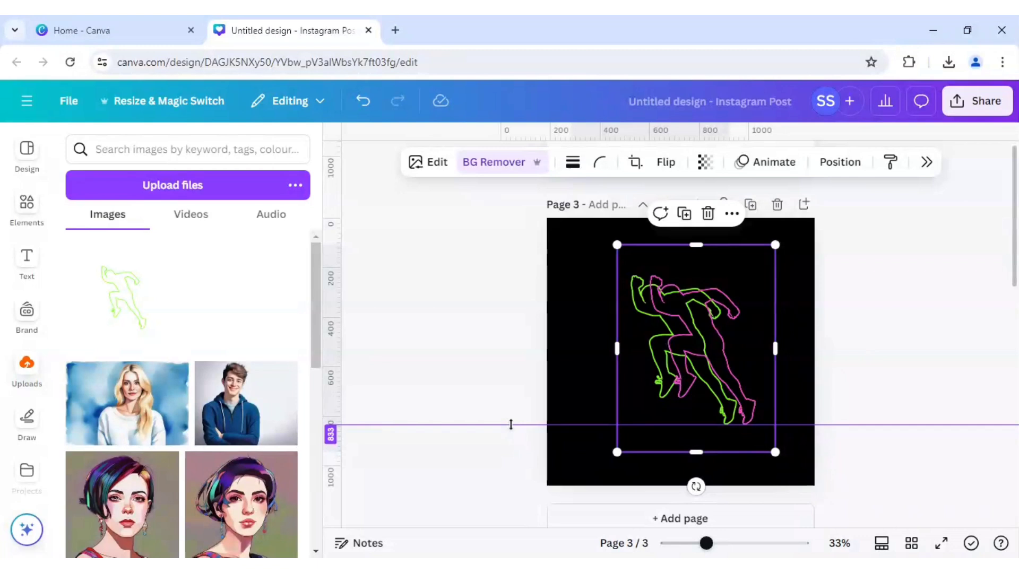
left_click_drag(510, 425, 551, 424)
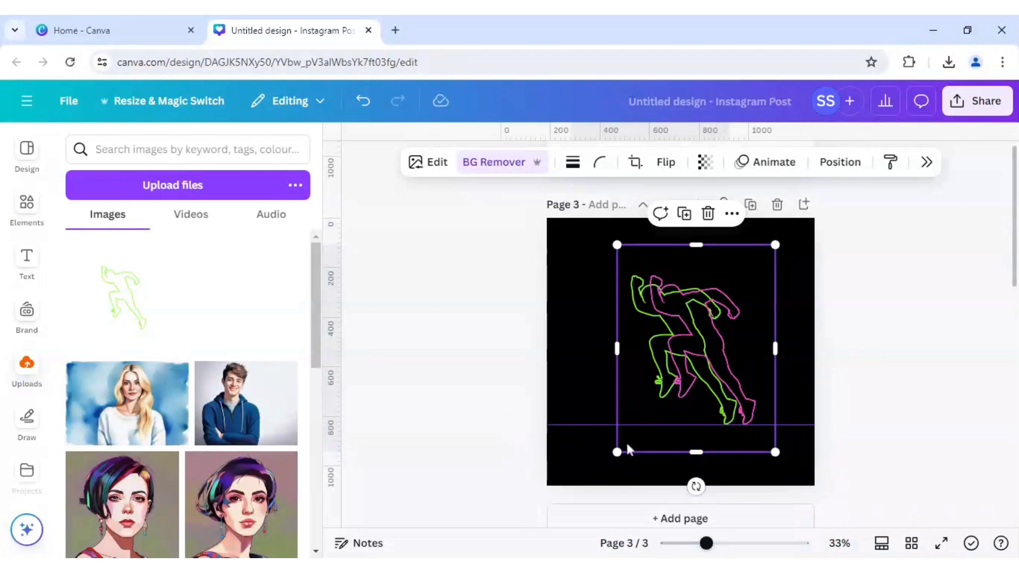
left_click(688, 217)
left_click_drag(702, 337, 710, 339)
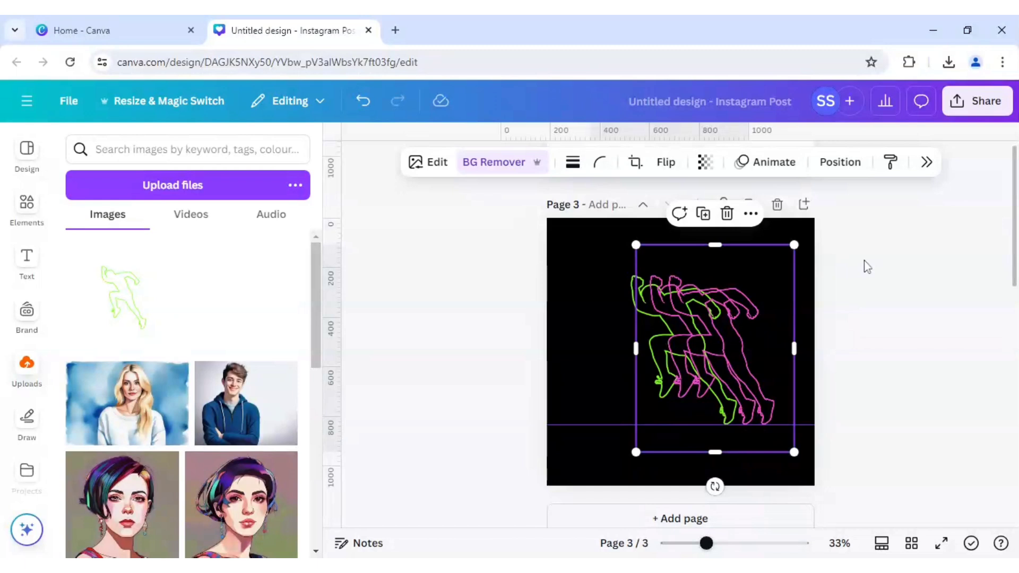
- Recolour the third runner copy with the Amber duotone preset
left_click(435, 169)
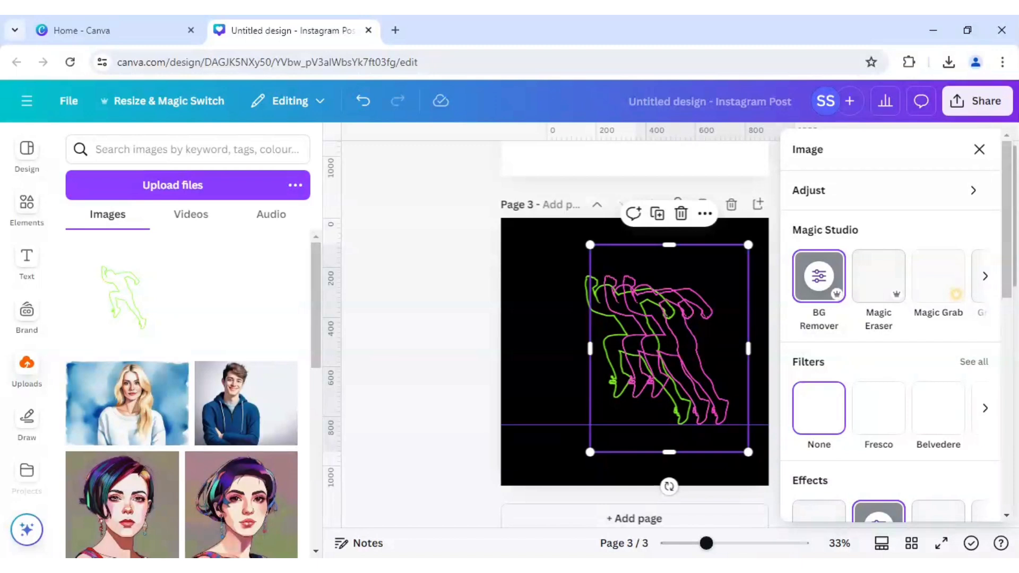
scroll(882, 336, "down", 4)
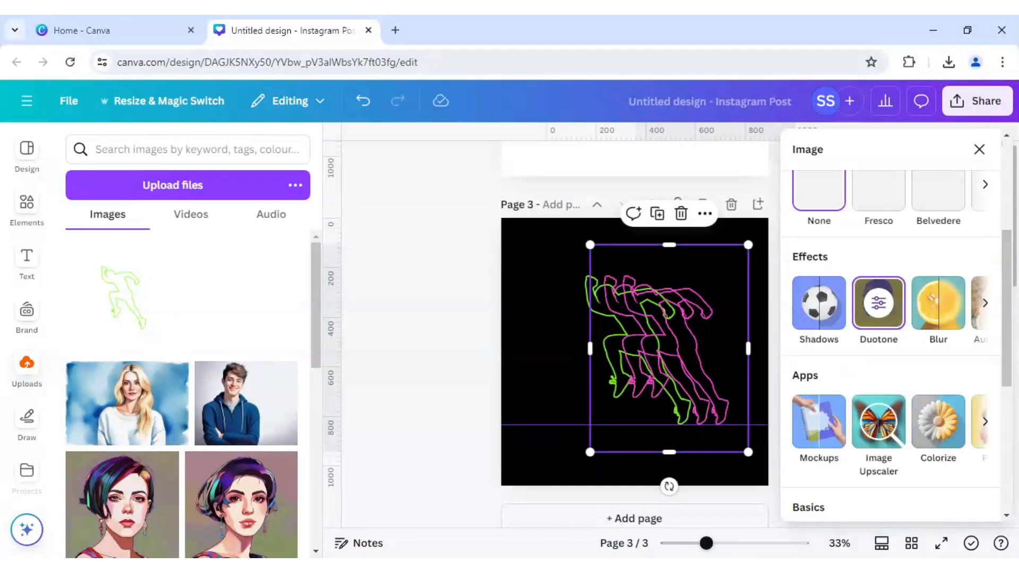
left_click(882, 317)
scroll(887, 376, "down", 3)
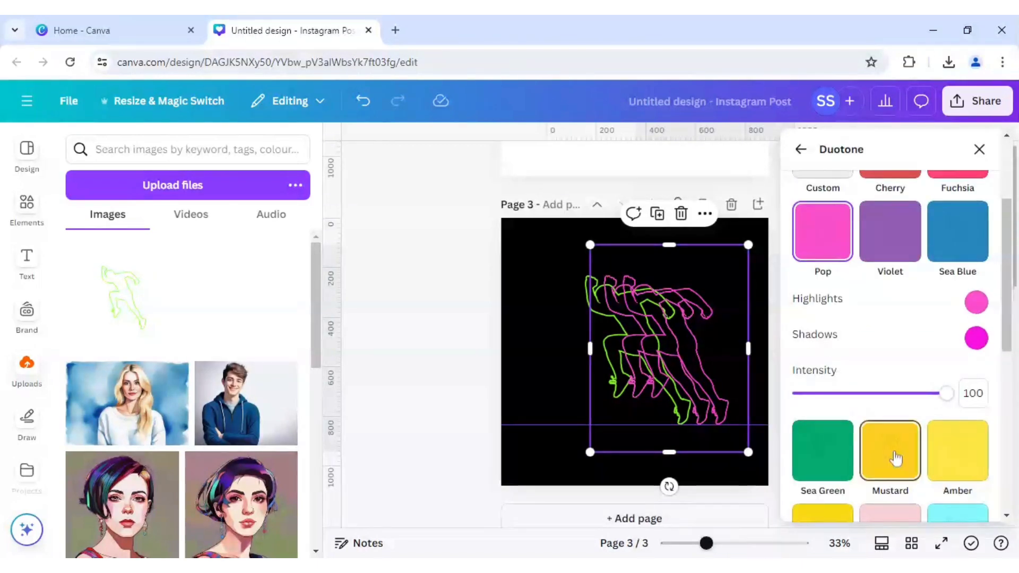
left_click(961, 461)
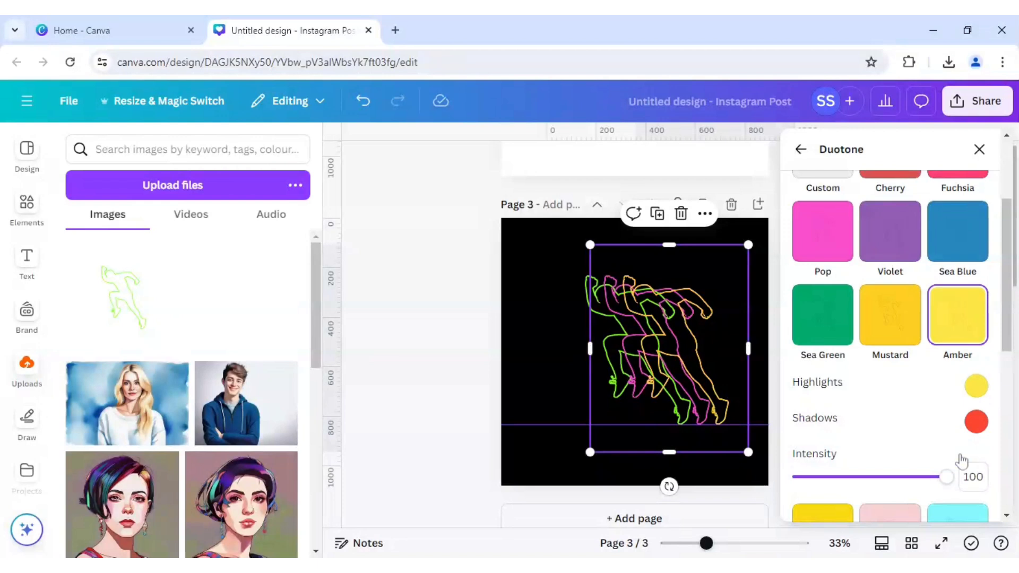
- Duplicate the amber figure and give the new copy the Mystic duotone
left_click(657, 214)
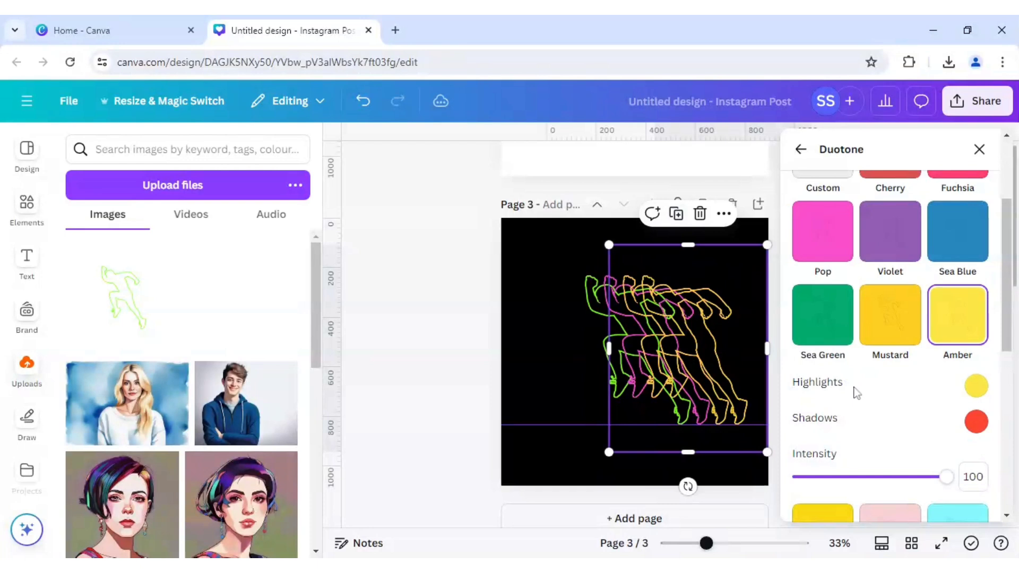
scroll(856, 397, "down", 1)
scroll(856, 397, "down", 2)
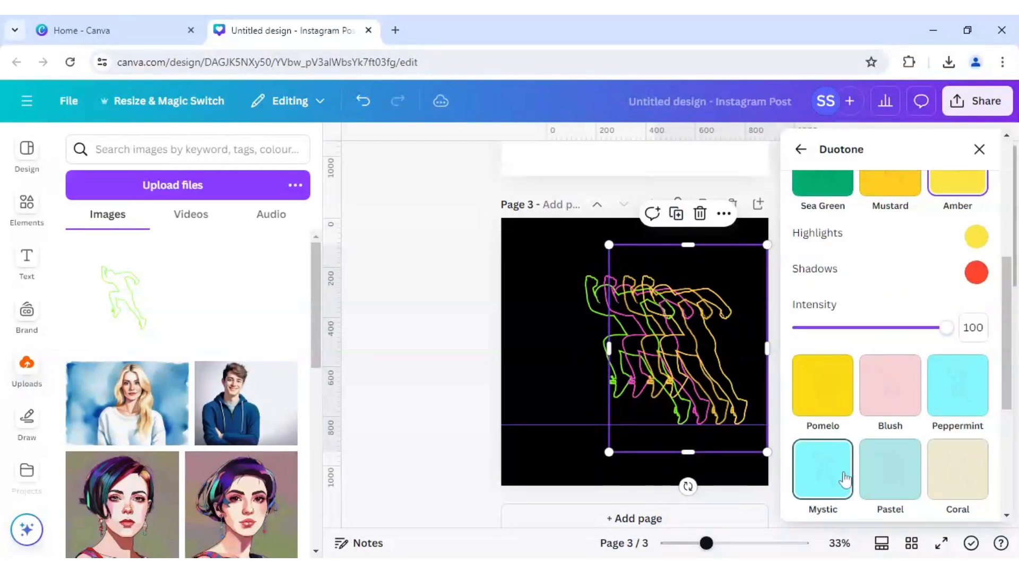
left_click(845, 478)
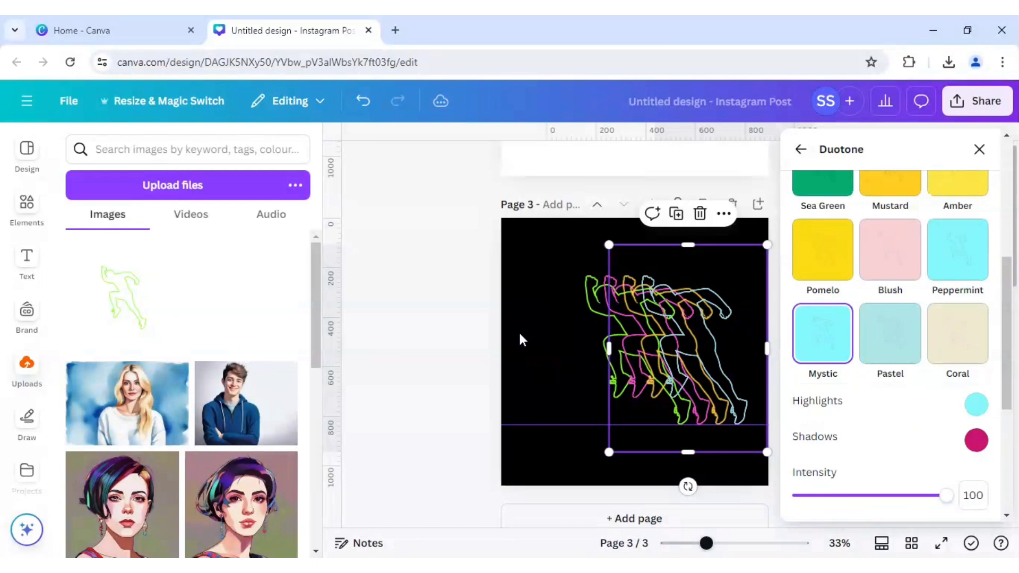
- Reorder the layers: green outline on top, then pink, amber and cyan copies
right_click(640, 265)
mouse_move(688, 267)
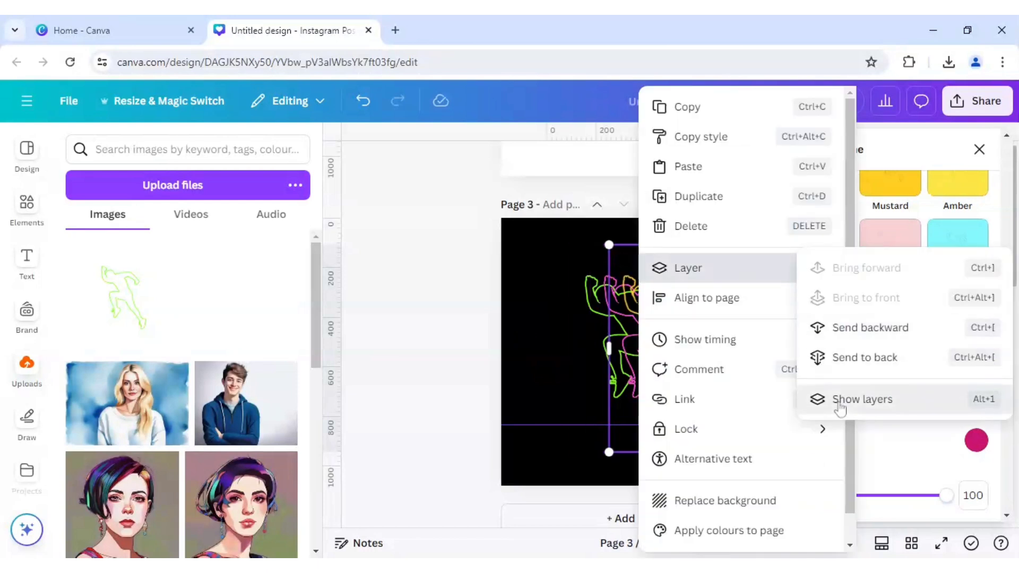
left_click(840, 408)
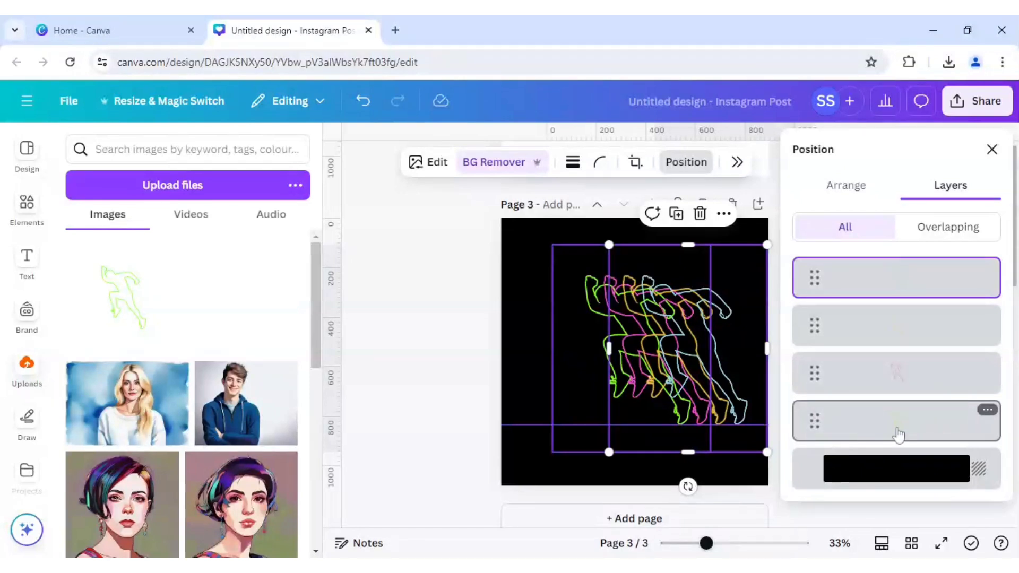
left_click_drag(897, 434, 897, 265)
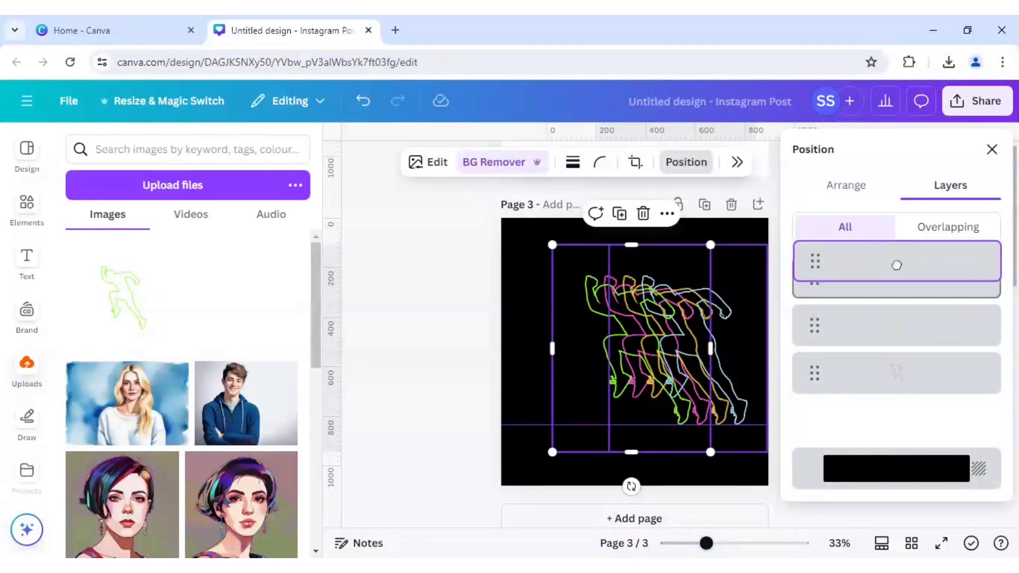
left_click_drag(896, 264, 895, 264)
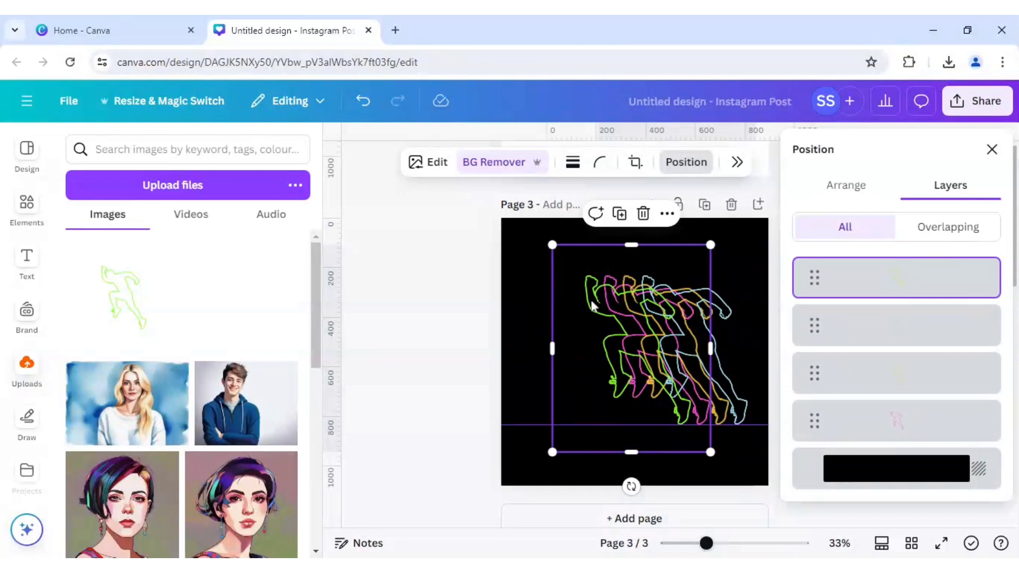
mouse_move(907, 419)
left_mouse_down()
mouse_move(920, 315)
mouse_move(921, 362)
left_mouse_up()
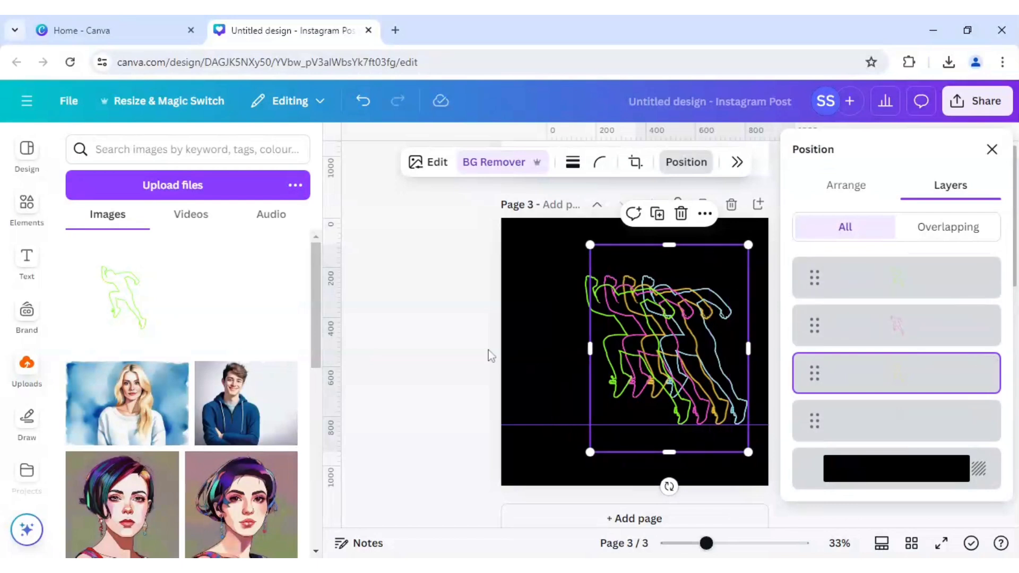
key("Escape")
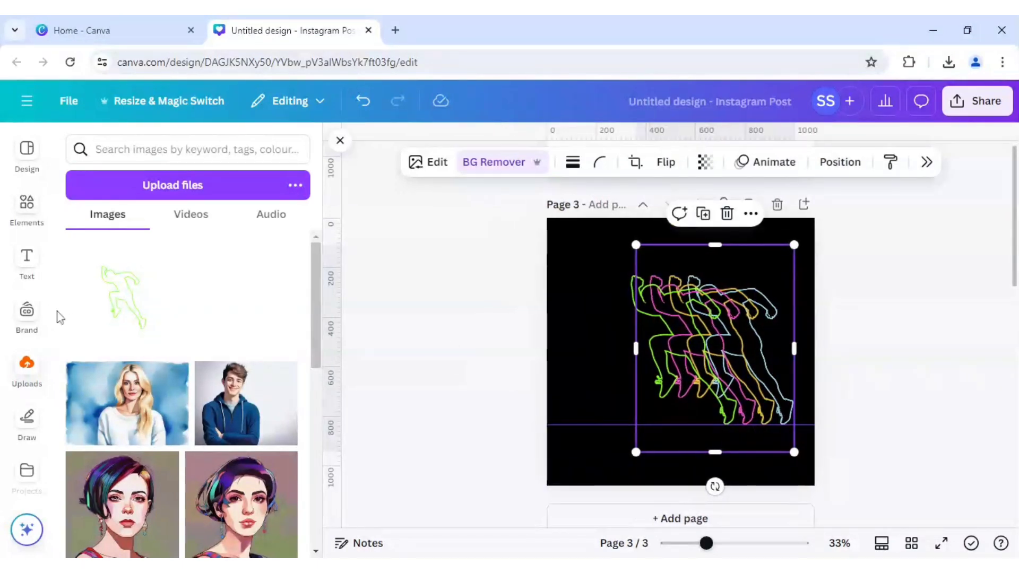
- Add the sprinting man photo, flip it horizontally and remove its white background
left_click(25, 205)
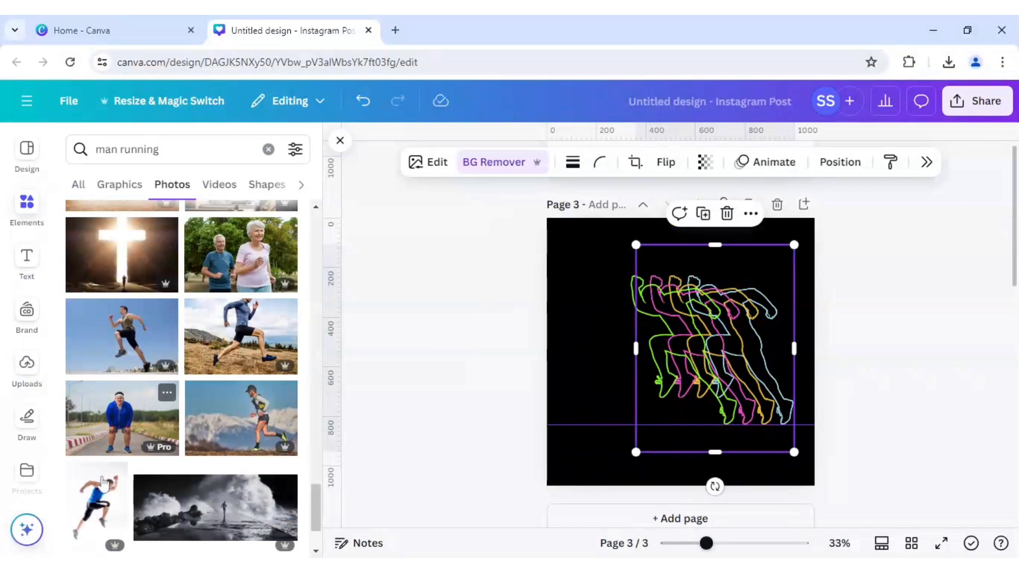
left_click(104, 505)
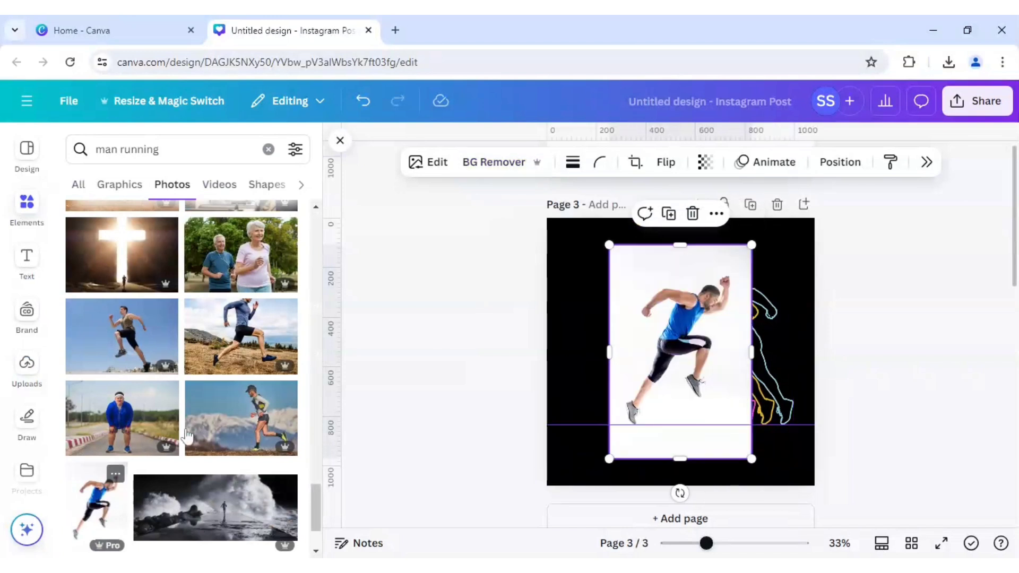
left_click(665, 161)
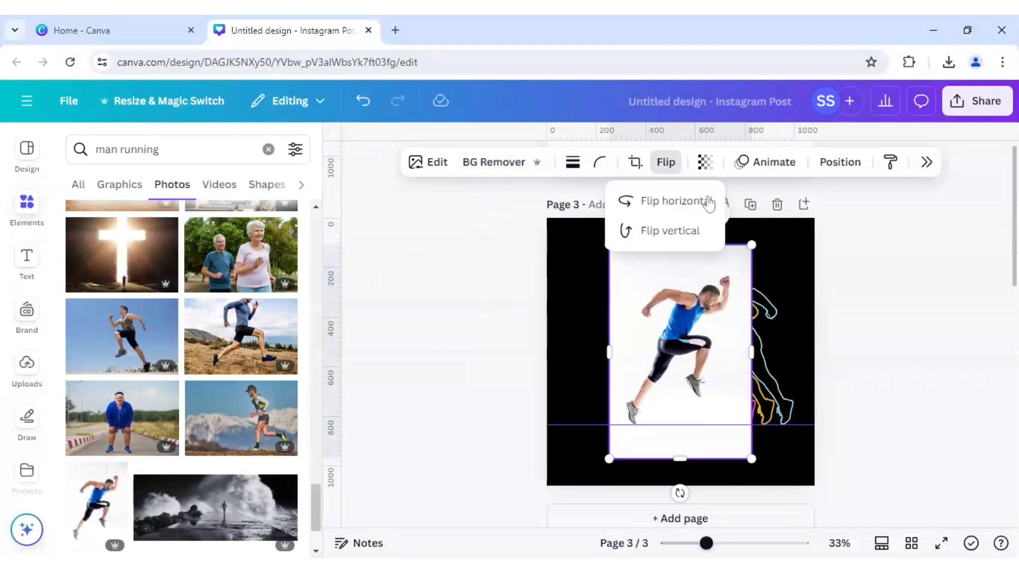
left_click(677, 204)
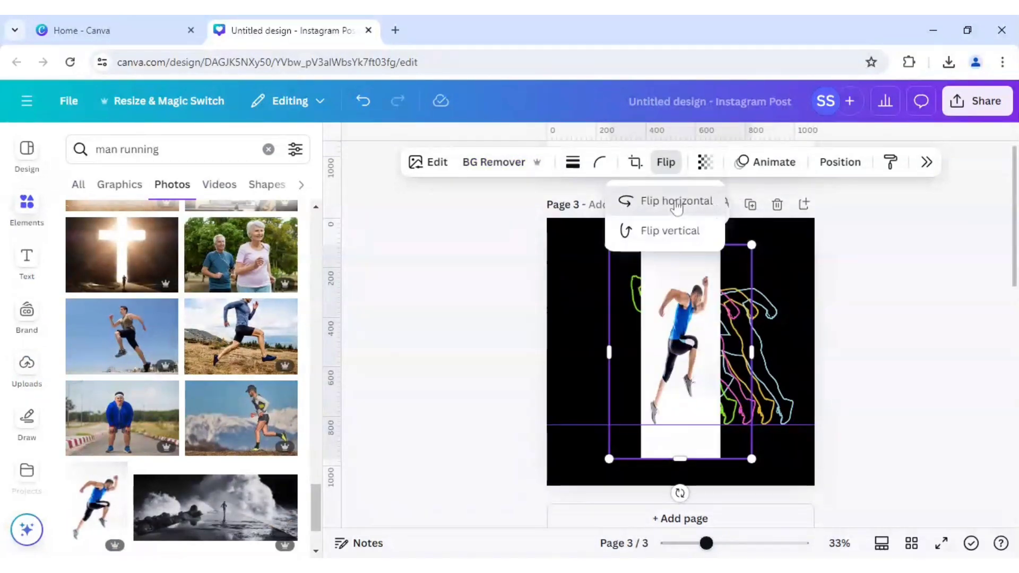
left_click(497, 172)
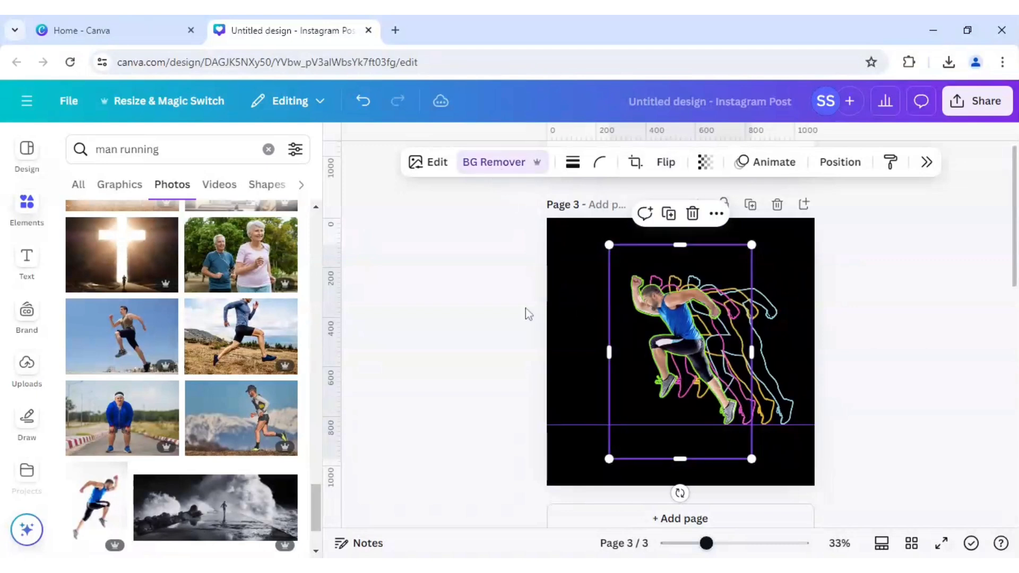
left_click(476, 305)
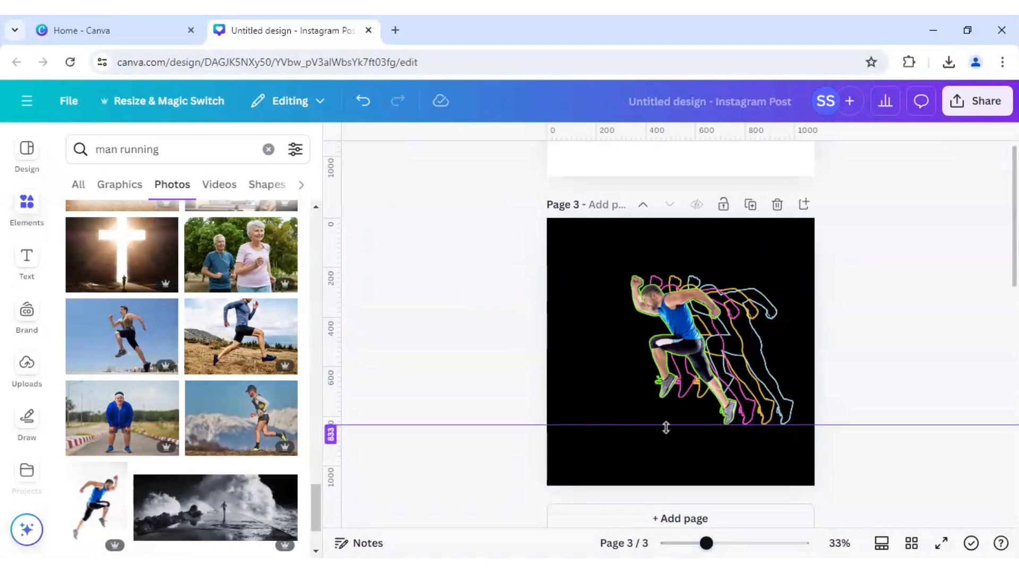
- Search 'gaming background' and add the neon podium photo from the Photos results
left_click(268, 149)
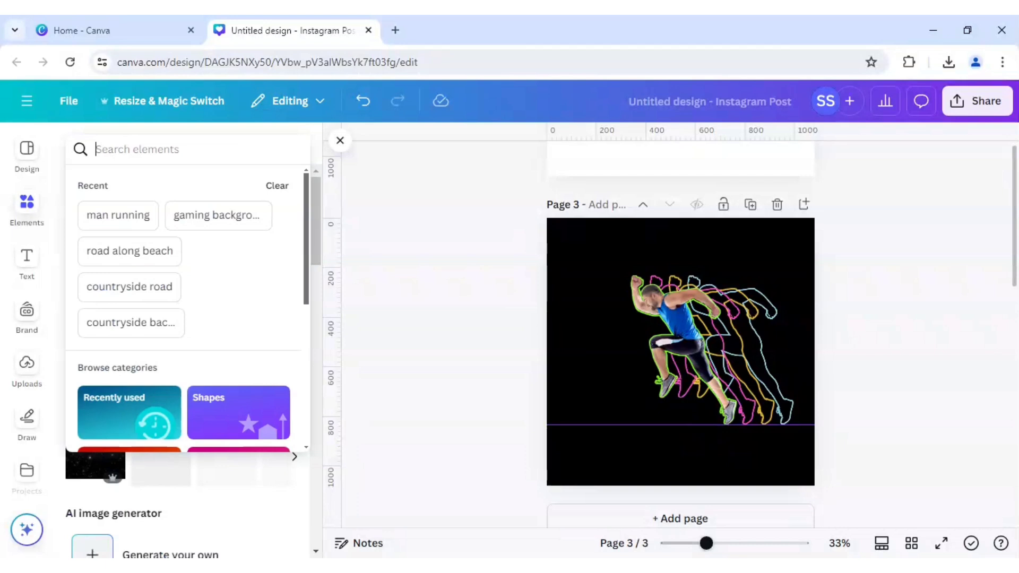
type("g")
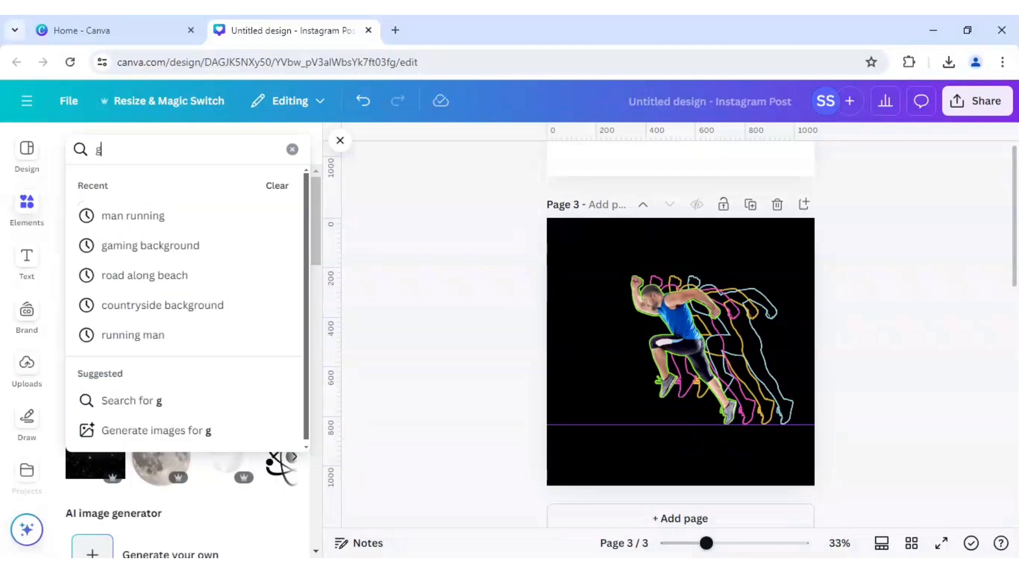
type("aming back")
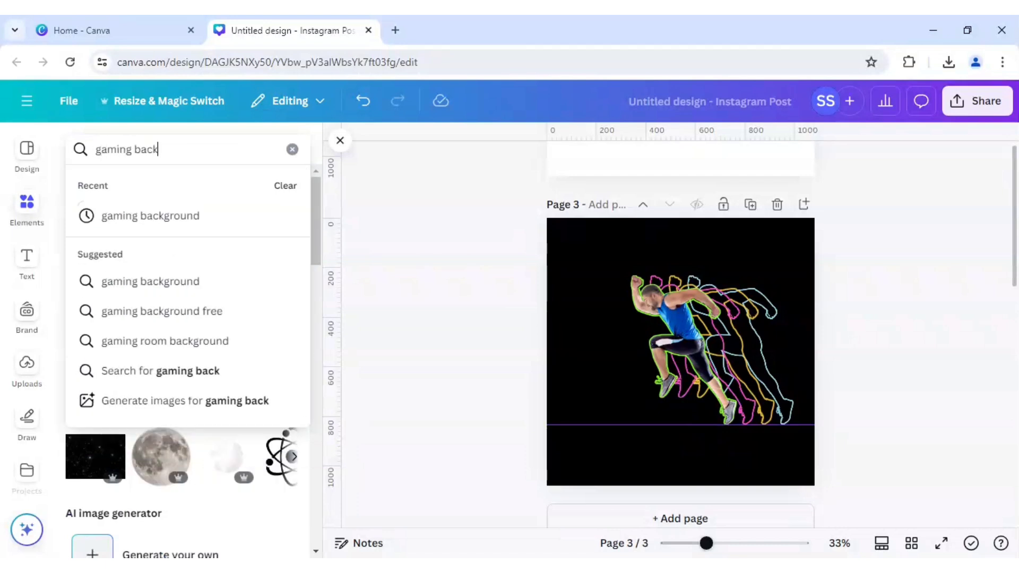
type("grou")
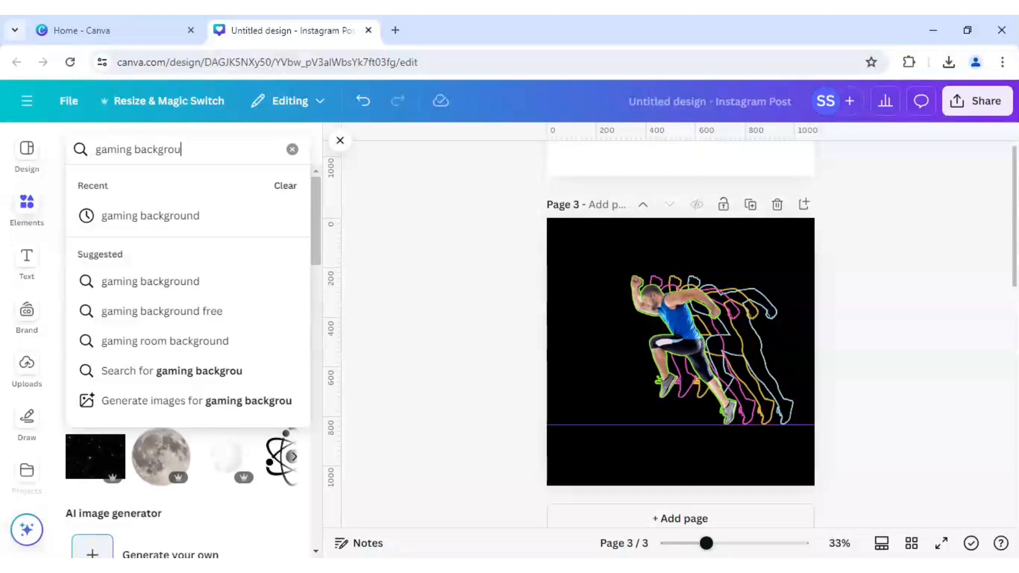
type("nd")
key("Return")
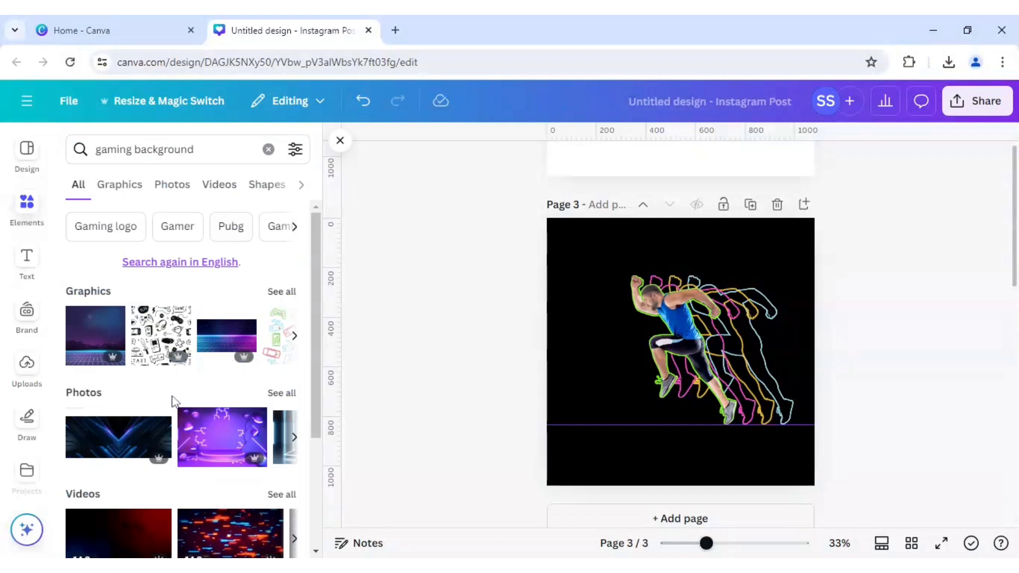
left_click(281, 393)
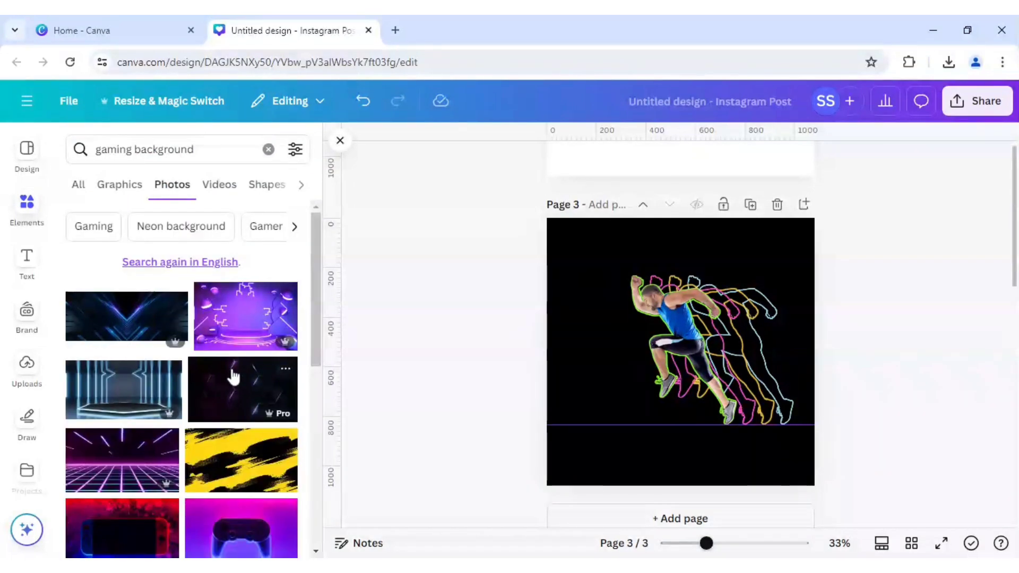
scroll(223, 377, "down", 2)
scroll(223, 376, "down", 3)
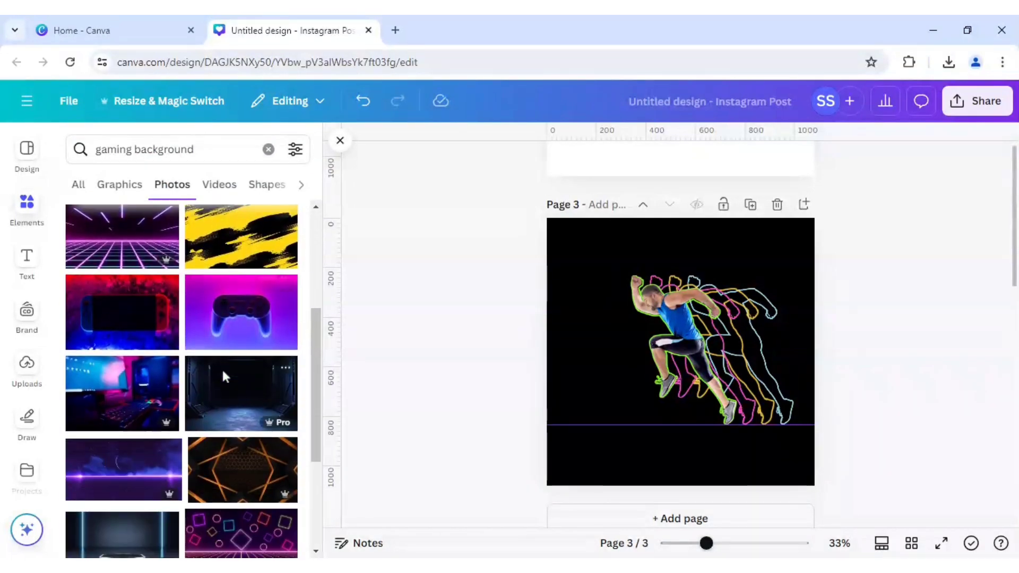
scroll(223, 377, "down", 2)
scroll(223, 377, "down", 2)
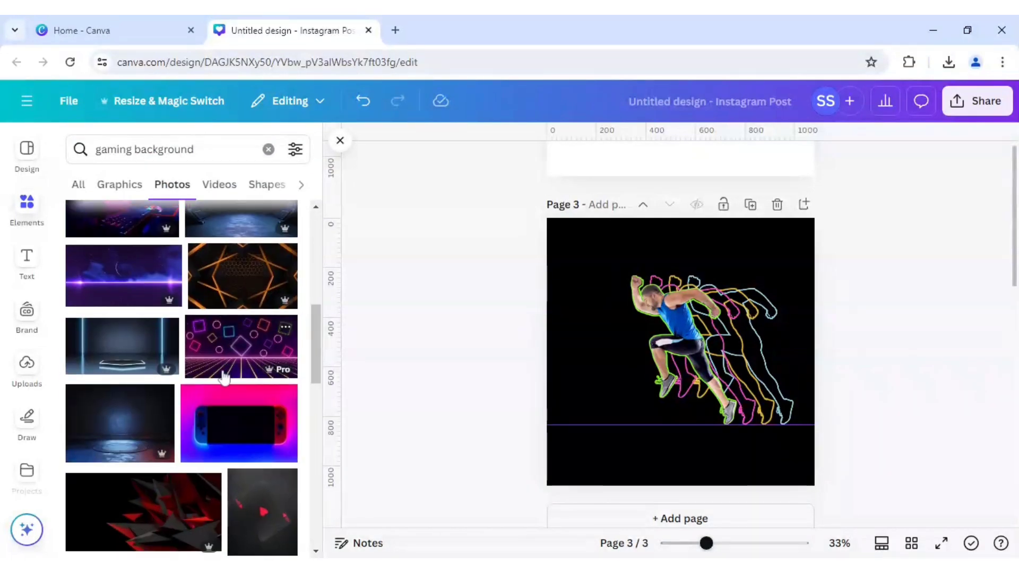
left_click(139, 357)
- Make the podium photo the page background and select all runner elements
right_click(625, 355)
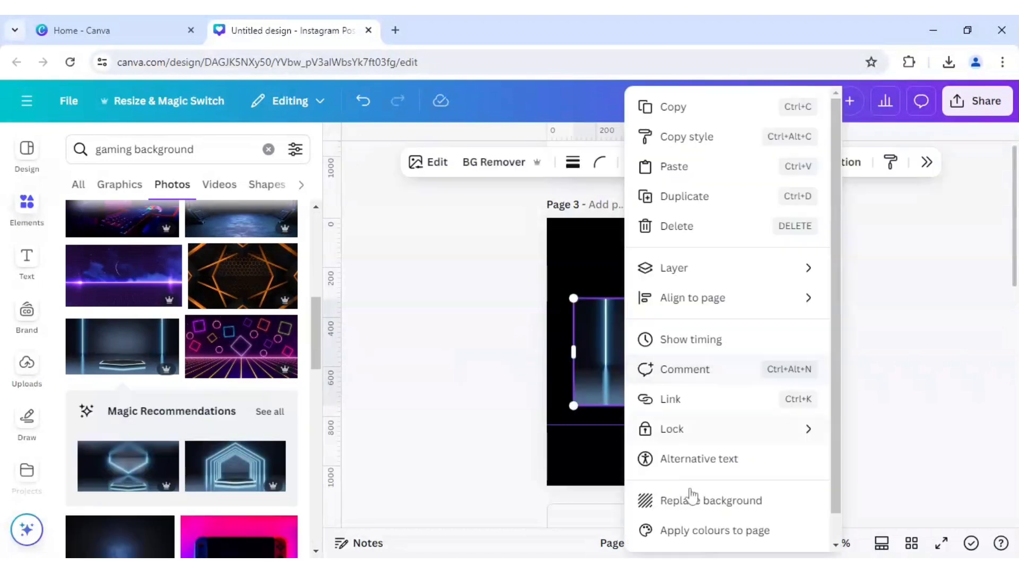
left_click(694, 500)
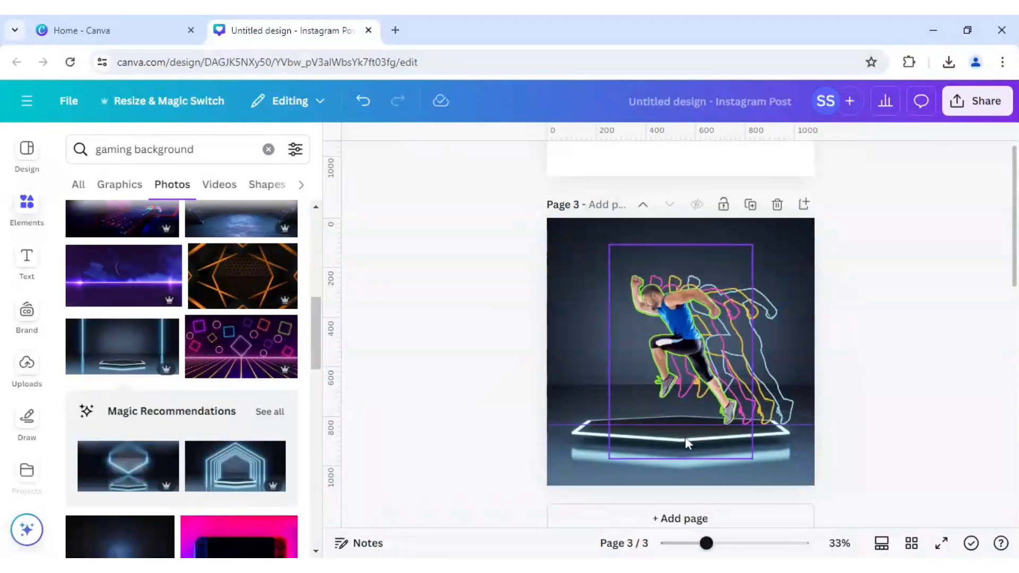
left_click(686, 355)
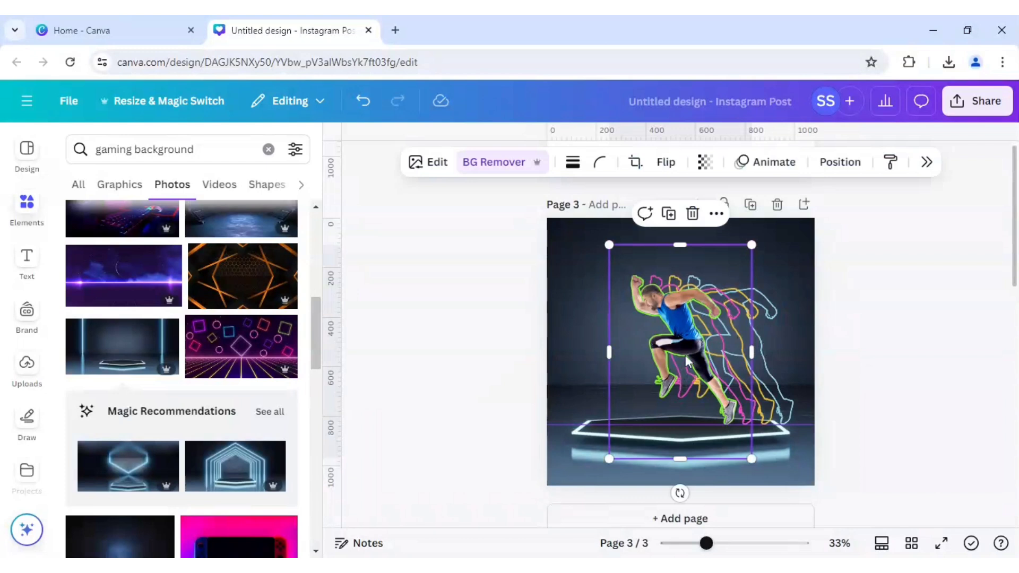
key("ctrl+a")
- Move the runner group left and enlarge it to stand on the podium
left_click_drag(728, 351, 695, 353)
left_click_drag(790, 250, 810, 232)
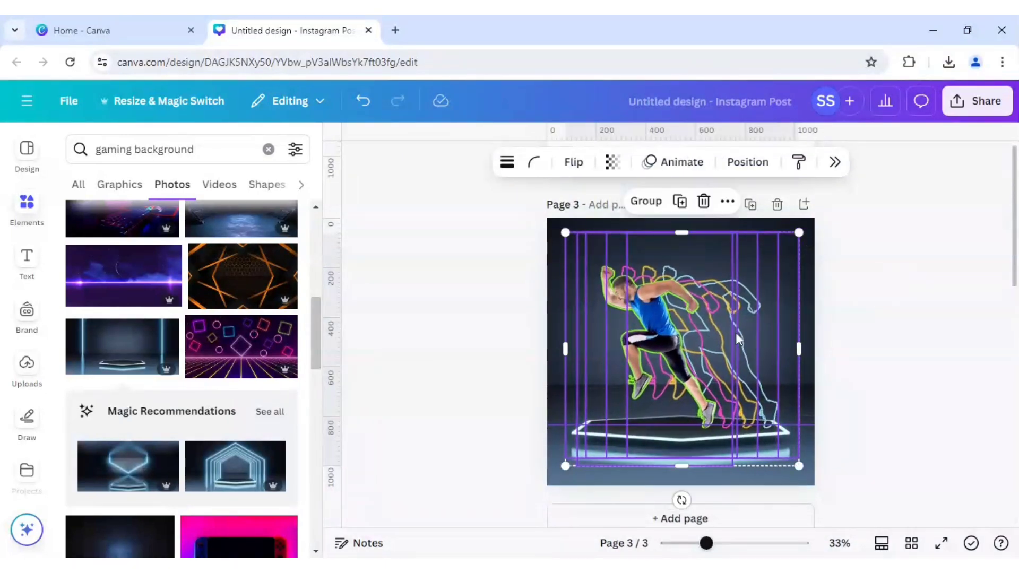
left_click_drag(744, 329, 728, 331)
left_click(494, 330)
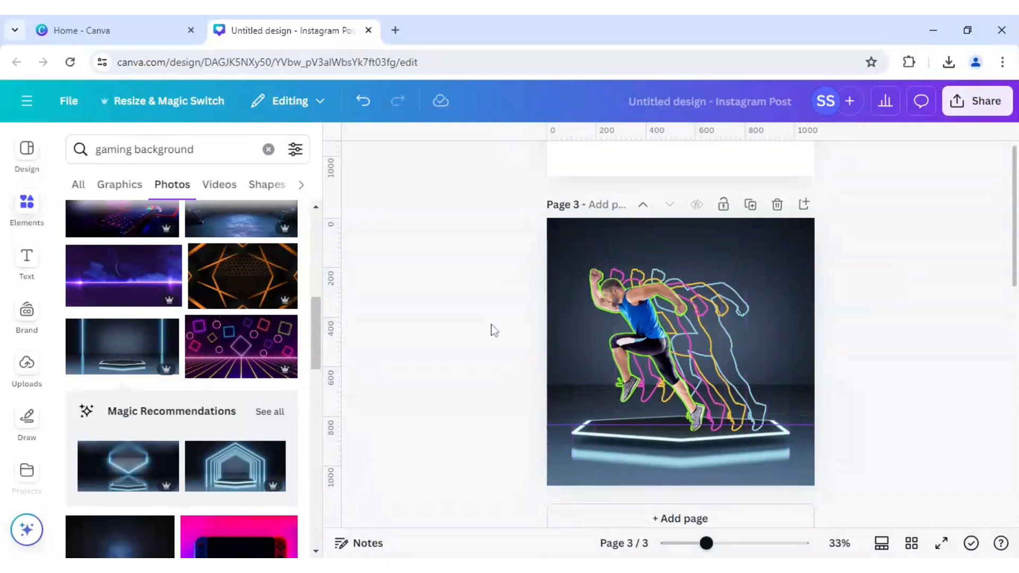